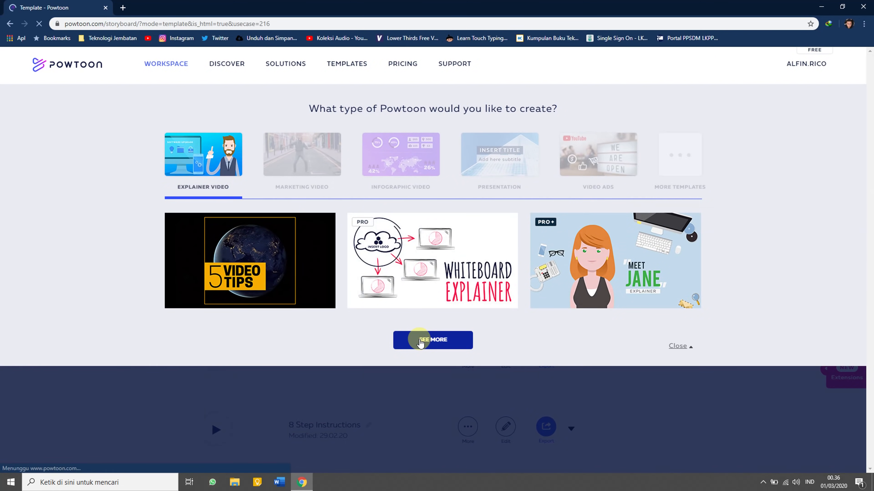
Show all Explainer templates and start using the 8 Step Instructions template.
left_click(419, 340)
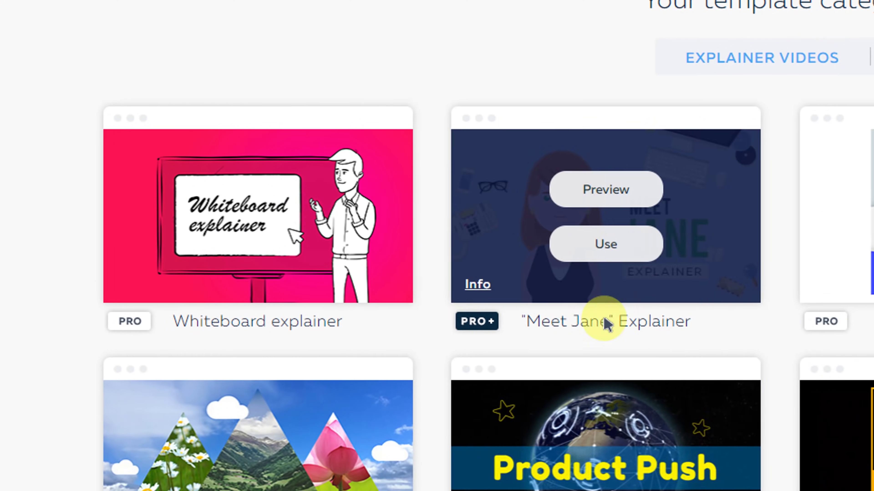
scroll(121, 336, "down", 10)
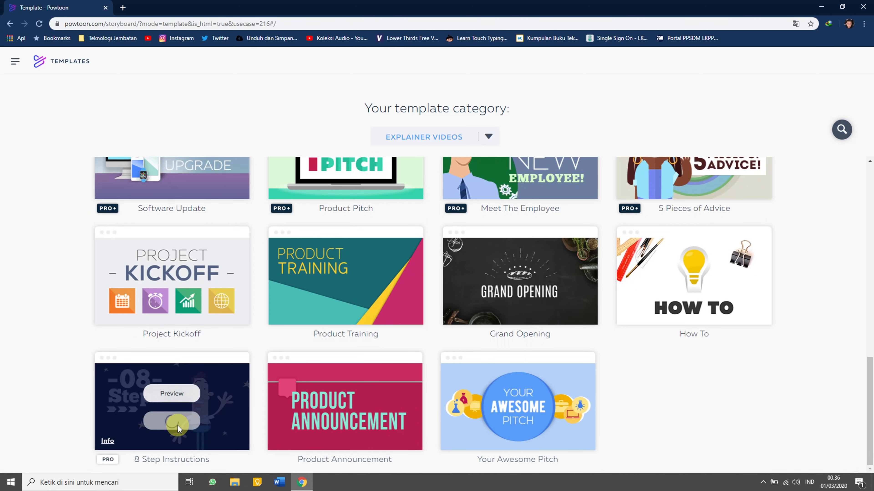
left_click(177, 426)
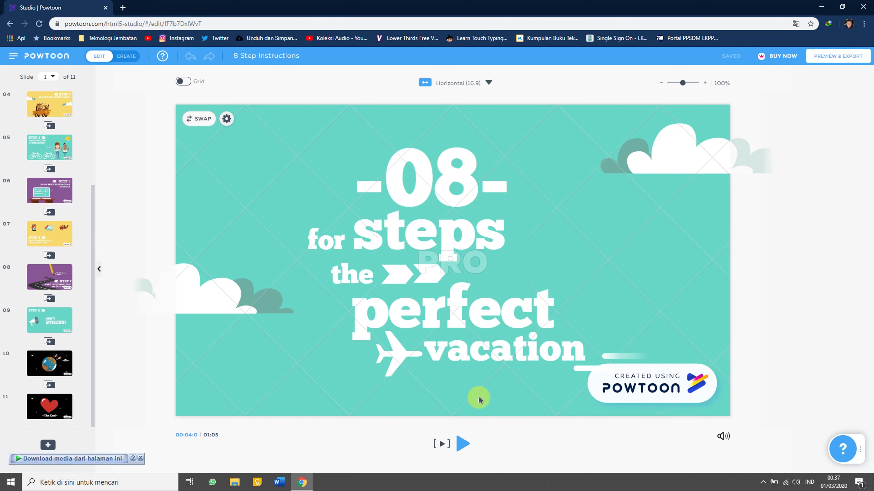
Play the template animation and pause it on the 'Figure out your budget' slide.
left_click(459, 445)
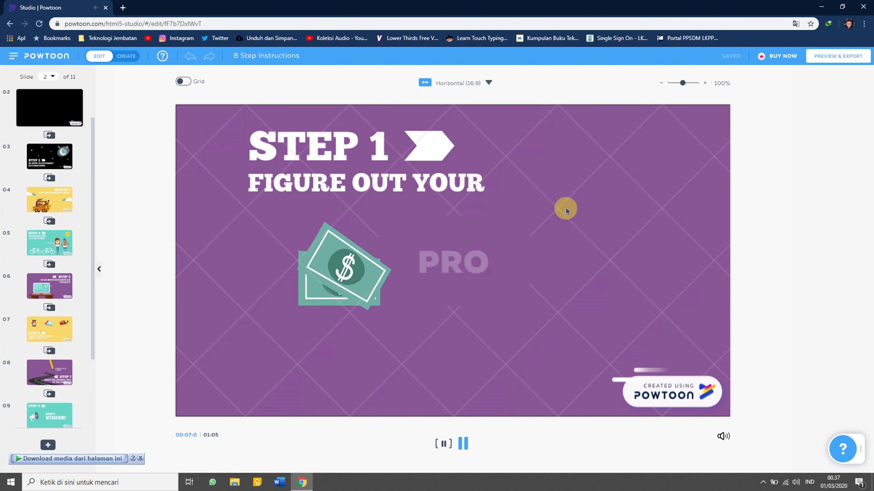
left_click(463, 447)
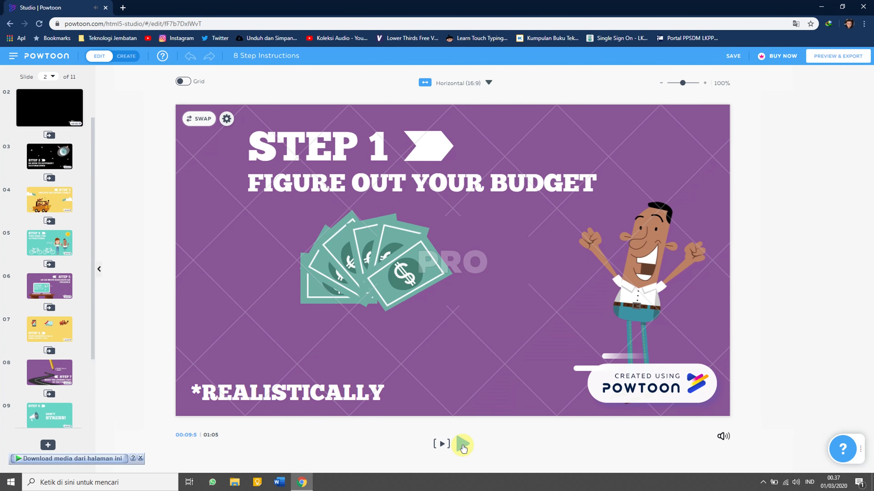
Leave the editor and begin a free Powtoon sign-up with Continue with Google.
left_click(10, 25)
mouse_move(813, 67)
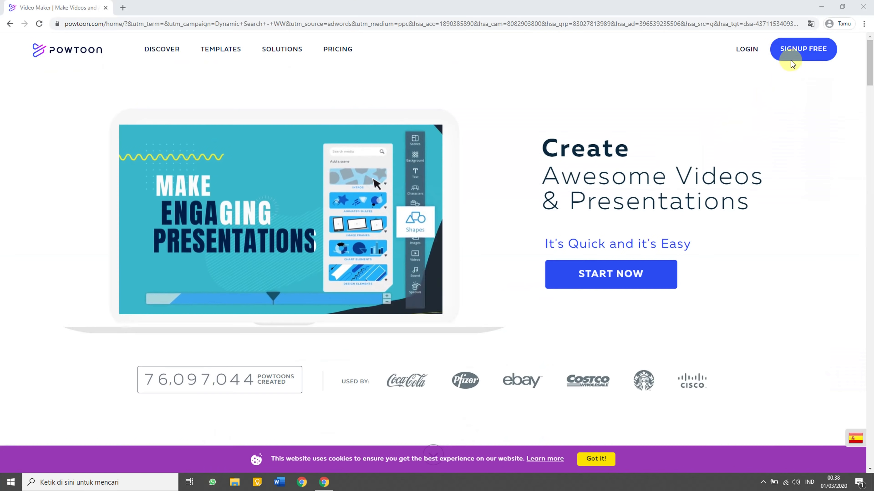
left_click(792, 53)
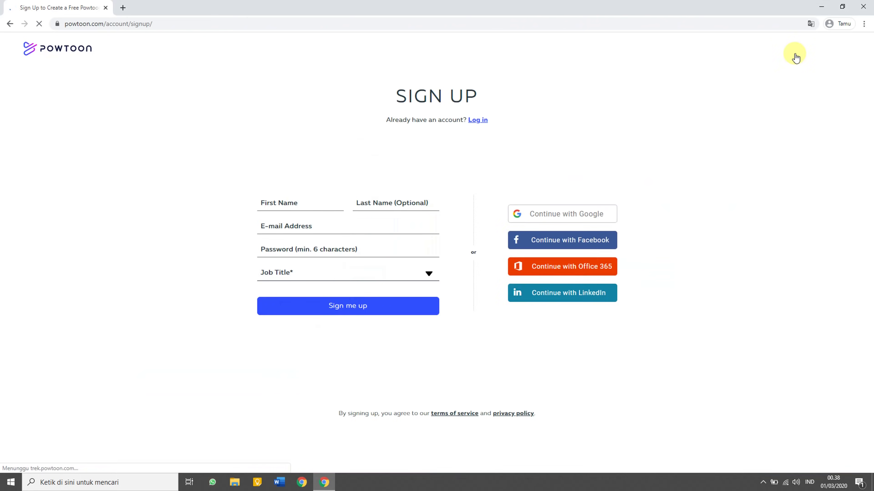
left_click(581, 210)
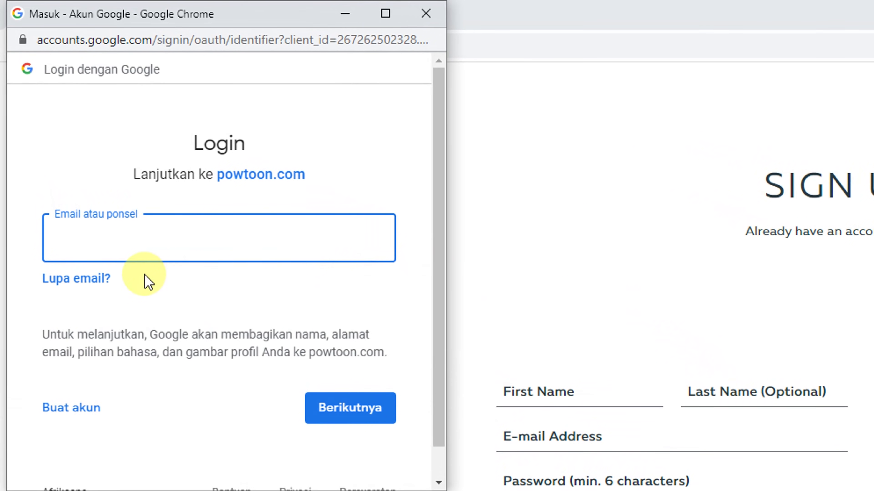
Start a new Google account with a name, the suggested username and a password.
left_click(84, 375)
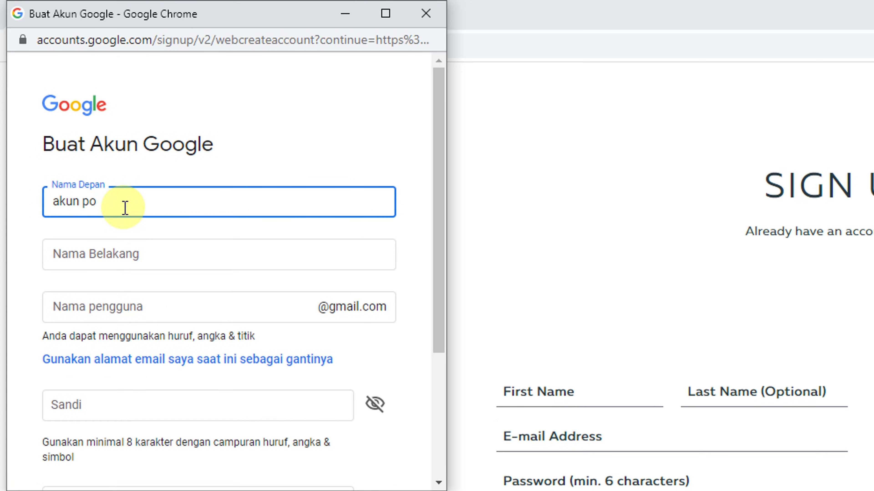
left_click(169, 255)
type("powt")
key("Down")
key("Return")
double_click(167, 308)
scroll(178, 344, "down", 4)
left_click(170, 306)
type("p")
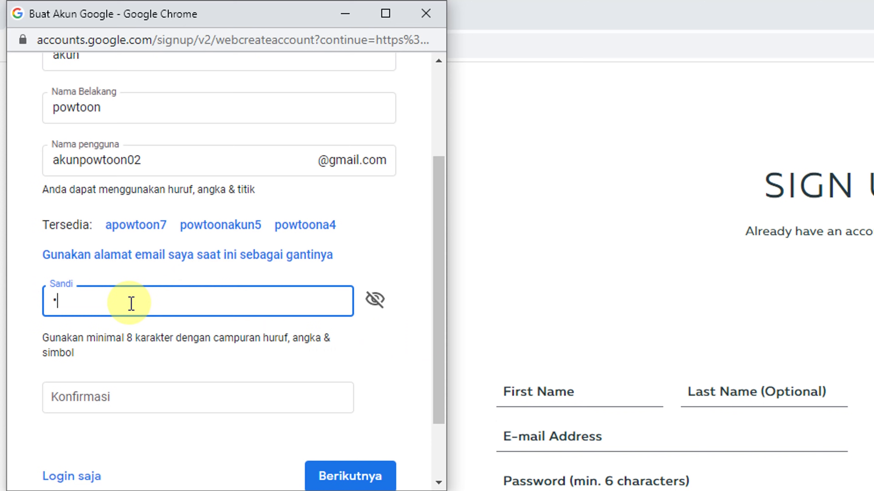
type("02")
key("Tab")
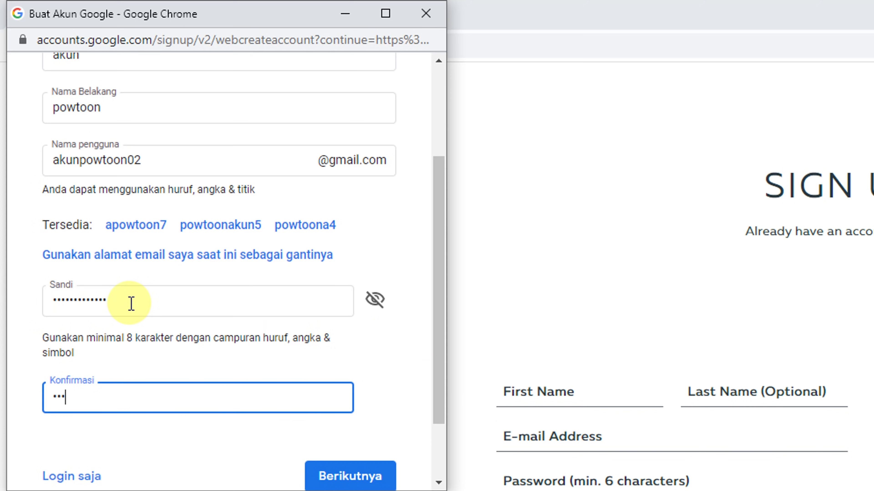
left_click(358, 475)
Enter the account's birth date and choose not to state a gender.
scroll(240, 370, "down", 3)
scroll(160, 284, "up", 1)
left_click(127, 324)
left_click(192, 329)
left_click(182, 351)
left_click(331, 330)
type("1990")
left_click(332, 402)
left_click(324, 461)
scroll(326, 433, "down", 5)
left_click(335, 402)
Agree to Google's terms, then opt in to Powtoon tips with 'Yes! Count me in'.
scroll(338, 405, "down", 5)
scroll(341, 410, "down", 10)
left_click(342, 397)
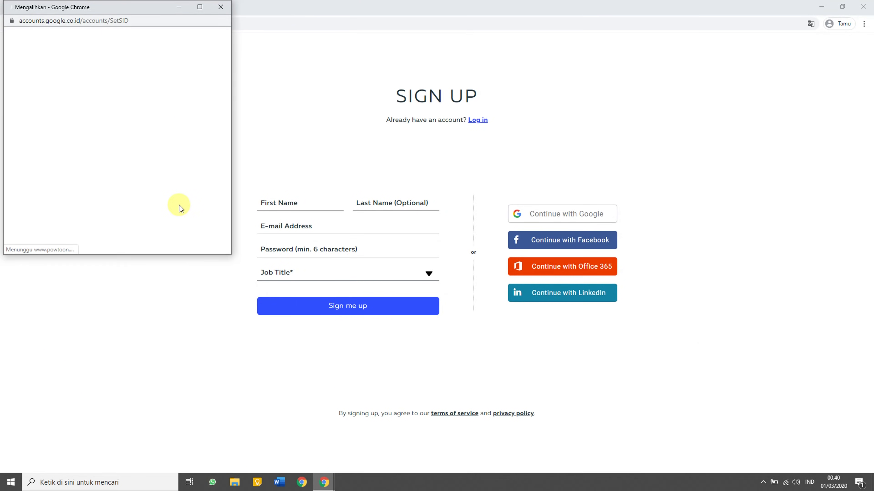
left_click(351, 287)
left_click(428, 334)
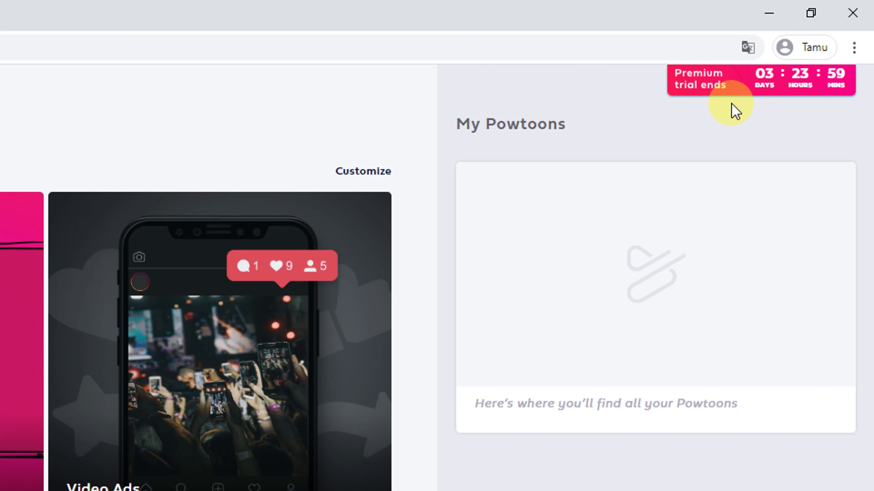
Wait for the new account's Powtoon dashboard and its premium trial banner to load.
mouse_move(790, 101)
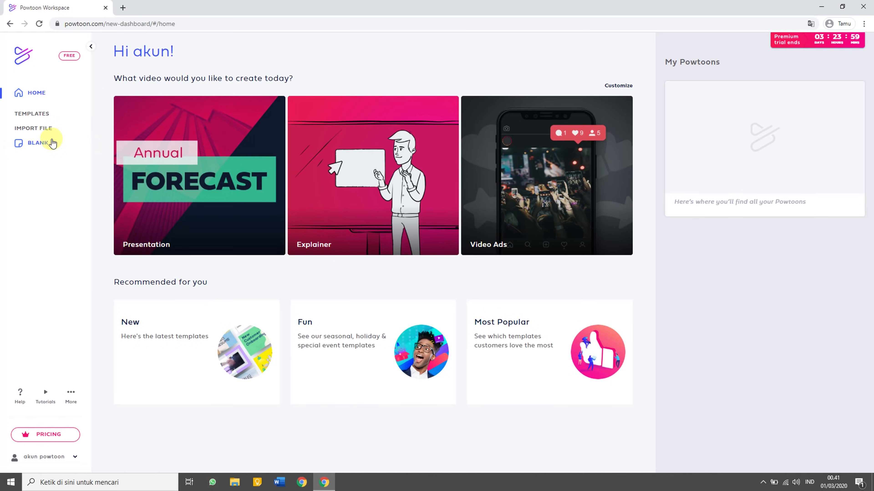
Search the template gallery for '8' and preview the 8 Step Instructions template.
left_click(39, 114)
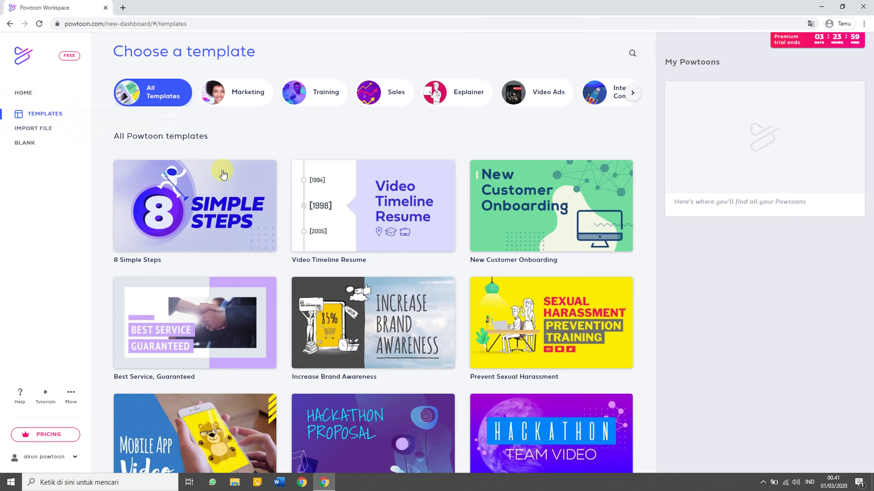
scroll(358, 206, "down", 20)
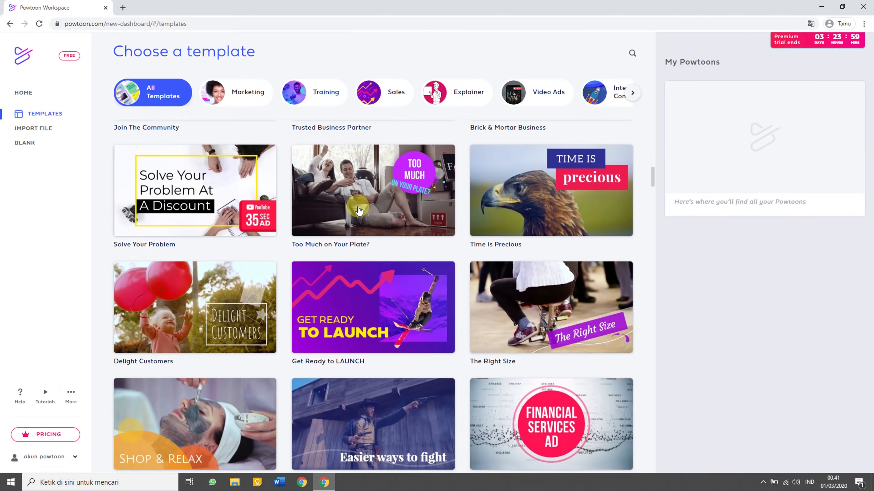
scroll(358, 210, "down", 20)
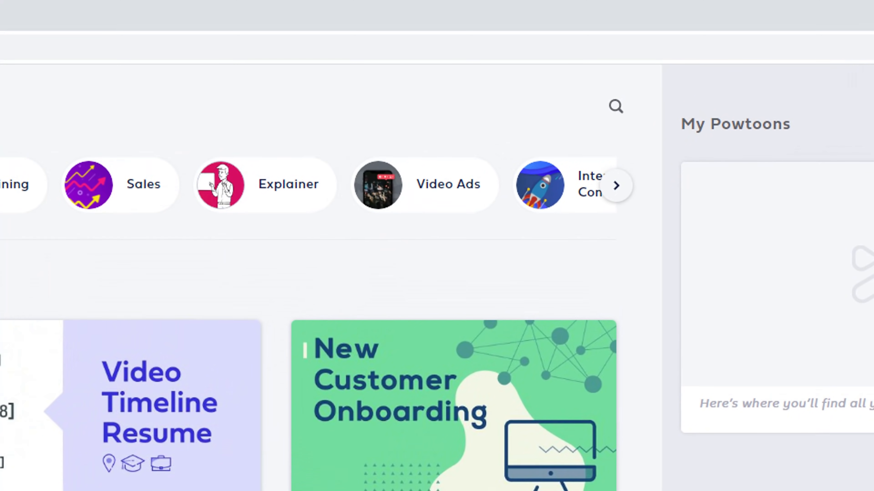
left_click(597, 111)
type("8 tr")
key("BackSpace")
key("BackSpace")
key("BackSpace")
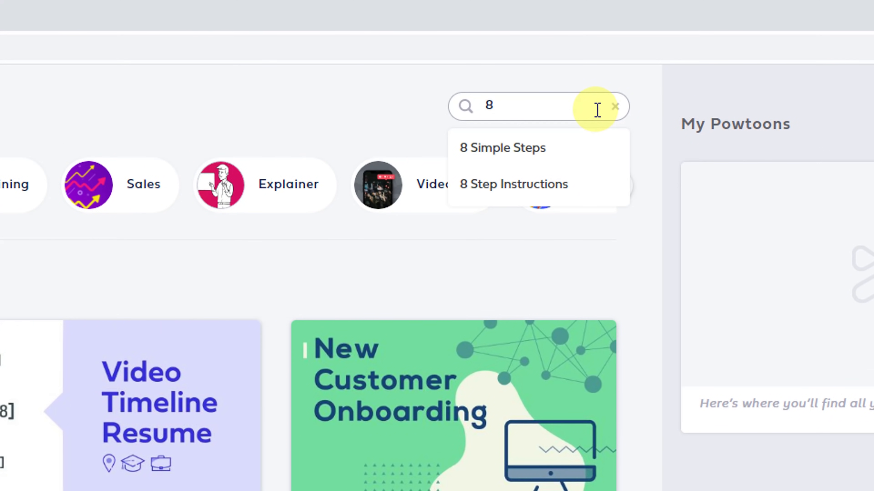
key("Down")
left_click(568, 148)
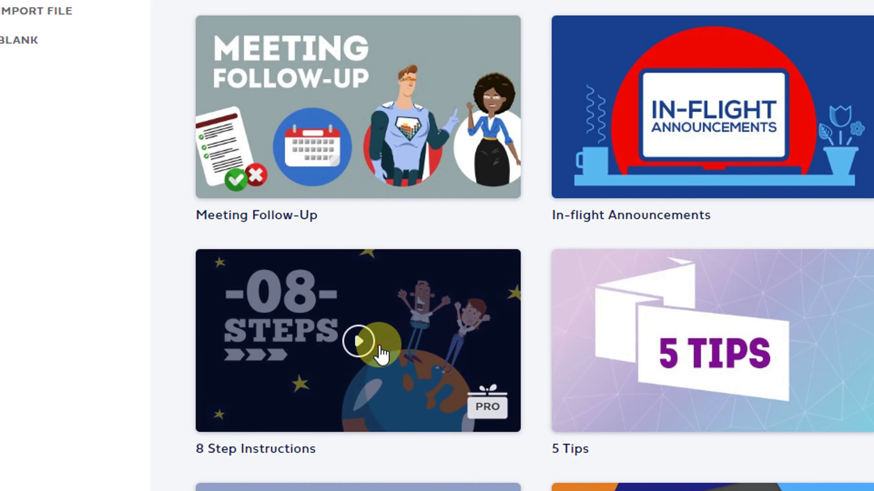
left_click(380, 348)
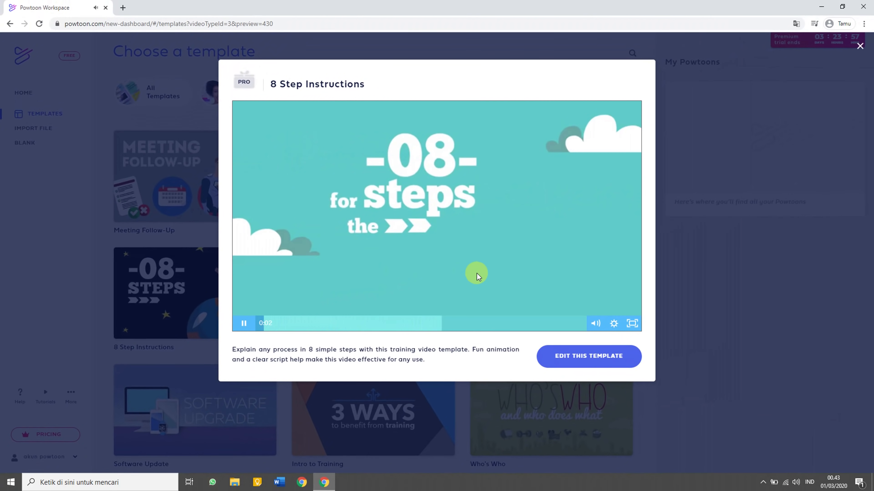
Edit the 8 Step Instructions template, play and pause its animation, then show slide 1.
left_click(603, 367)
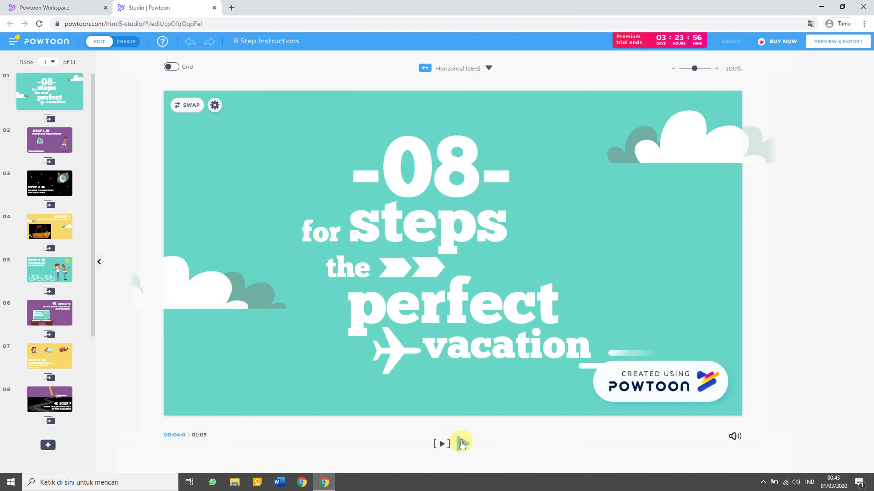
left_click(462, 443)
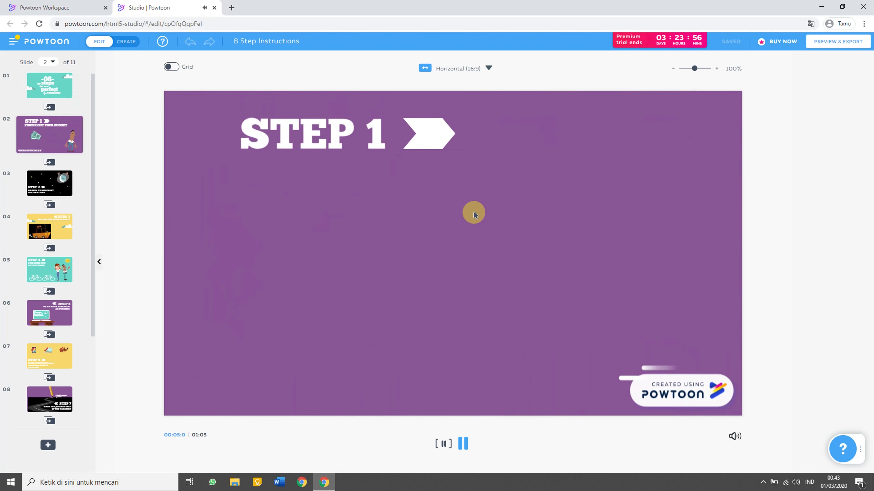
left_click(464, 445)
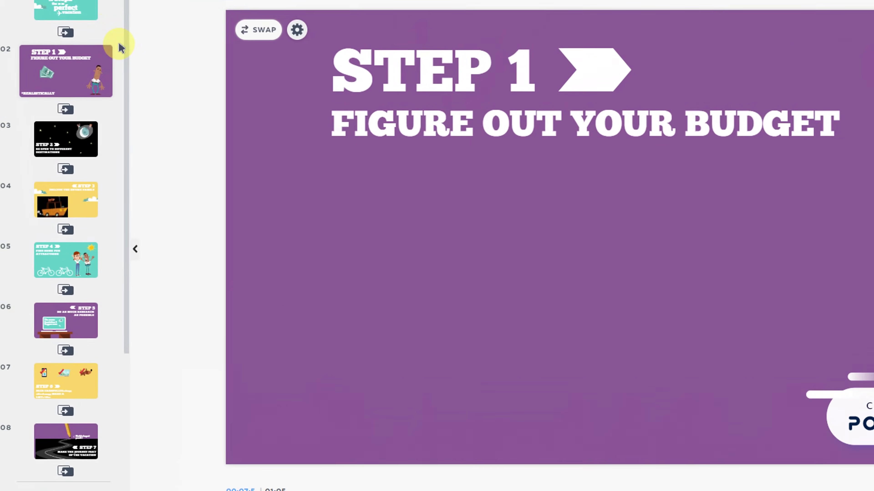
left_click(64, 23)
scroll(79, 219, "down", 5)
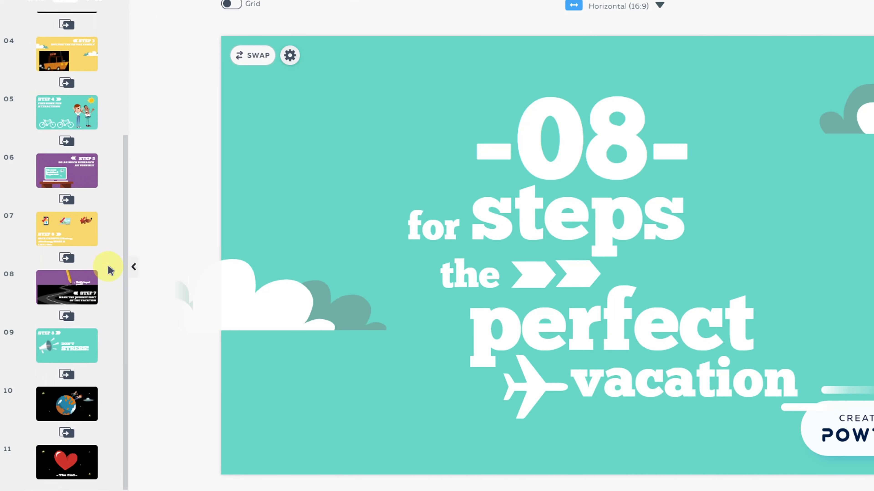
scroll(104, 207, "up", 5)
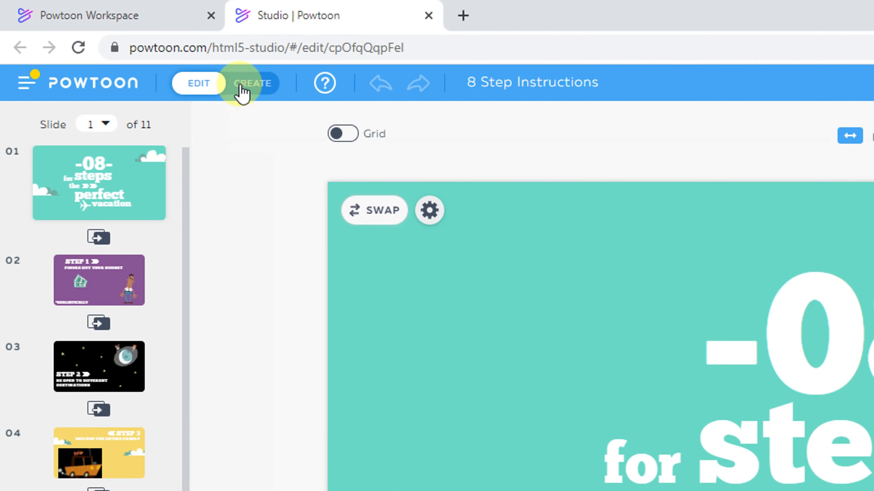
Insert a blank slide at the start and drop the Add Name intro scene onto it.
left_click(239, 90)
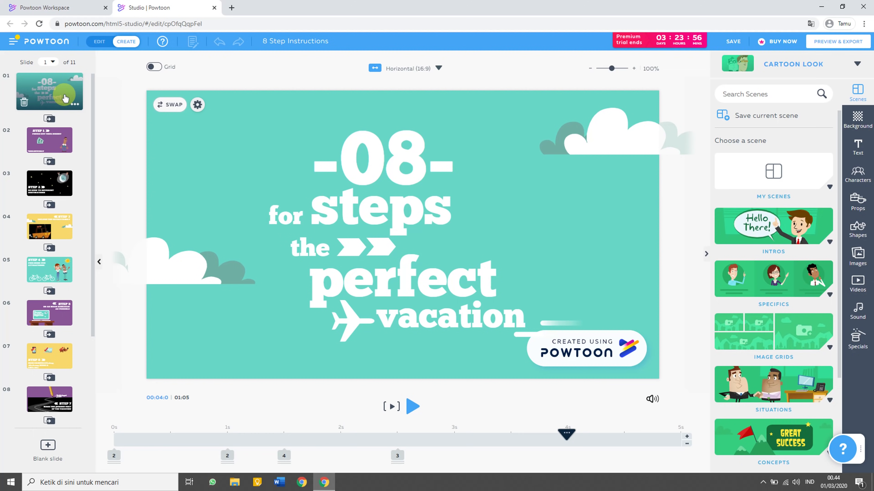
left_click(48, 446)
left_click_drag(55, 141, 68, 81)
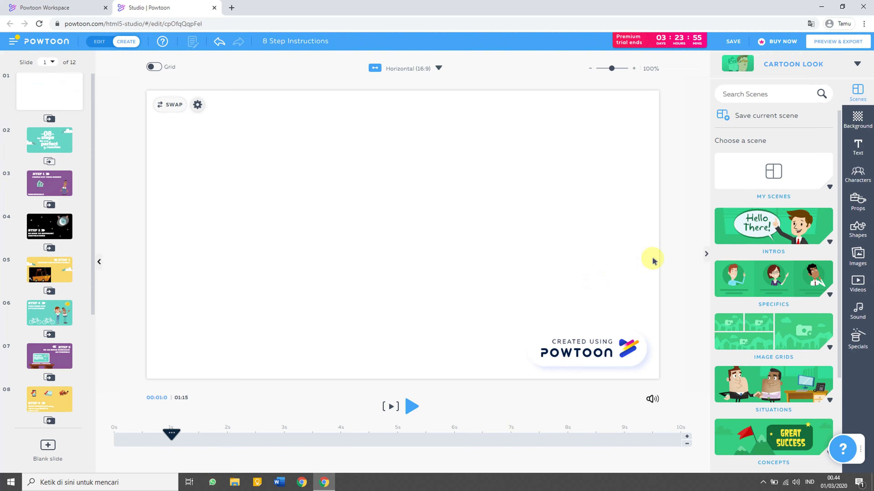
left_click(774, 230)
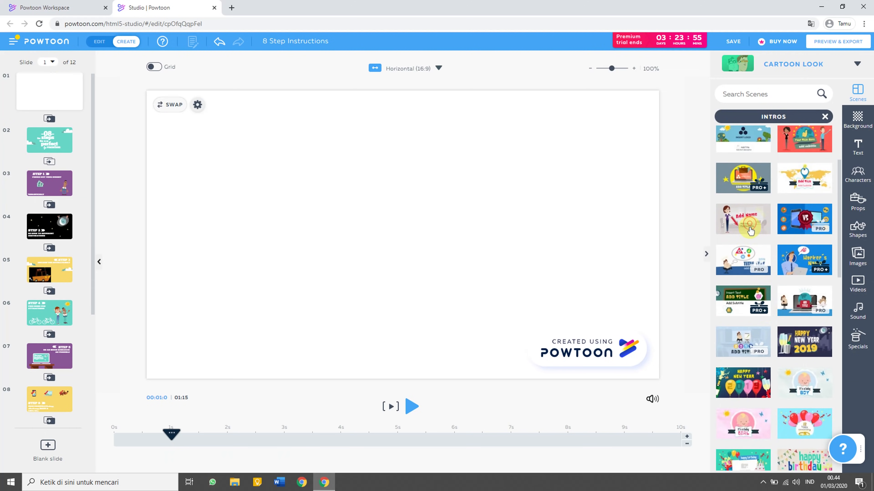
left_click_drag(750, 229, 501, 222)
left_click(311, 137)
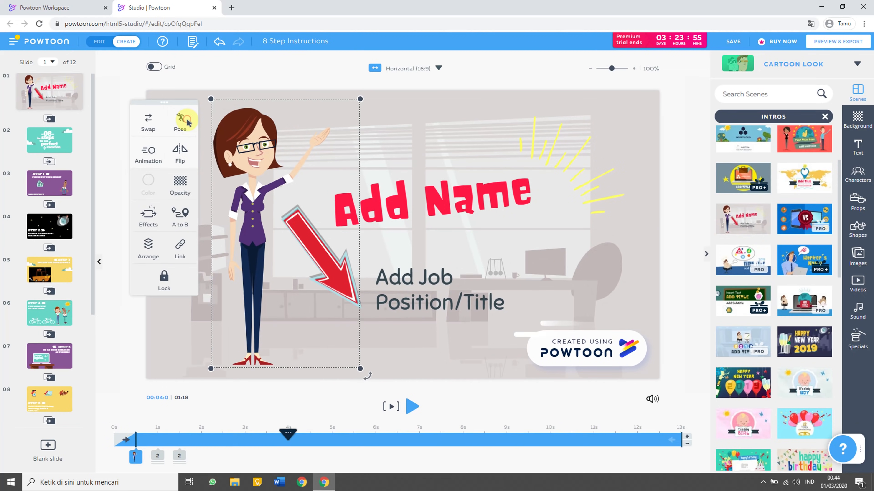
Swap in the man in a red tie; set texts to 'Halo' and 'ini adalah Tips wisata saya'.
left_click(148, 129)
left_click(728, 190)
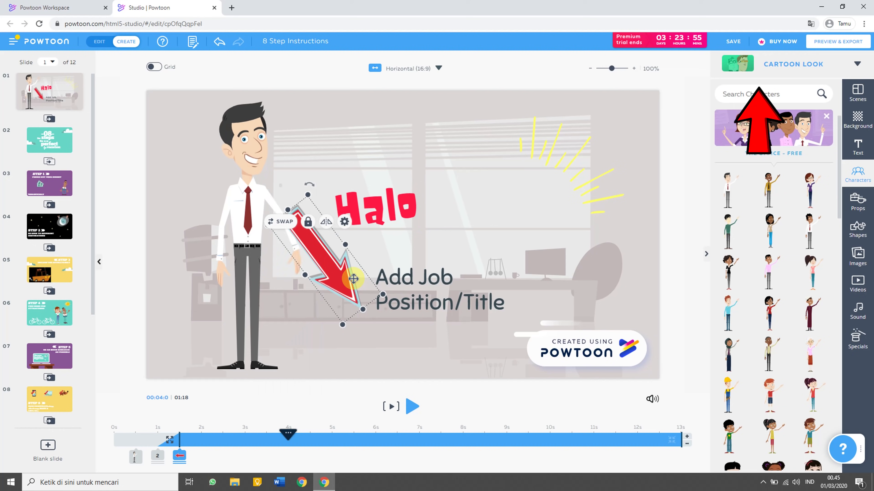
key("Delete")
left_click(398, 285)
double_click(398, 285)
type("ini adalah")
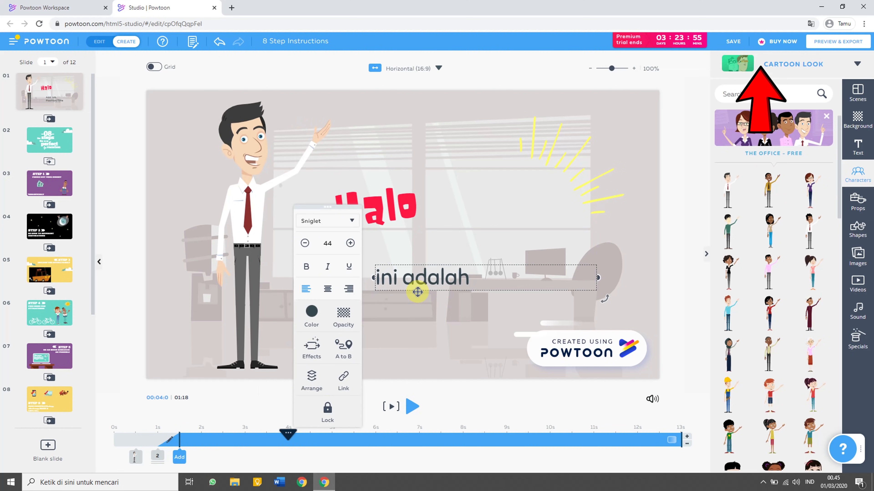
type(" video tri")
key("BackSpace")
key("BackSpace")
key("BackSpace")
key("BackSpace")
key("BackSpace")
key("BackSpace")
key("BackSpace")
key("BackSpace")
key("BackSpace")
type("Tips sa")
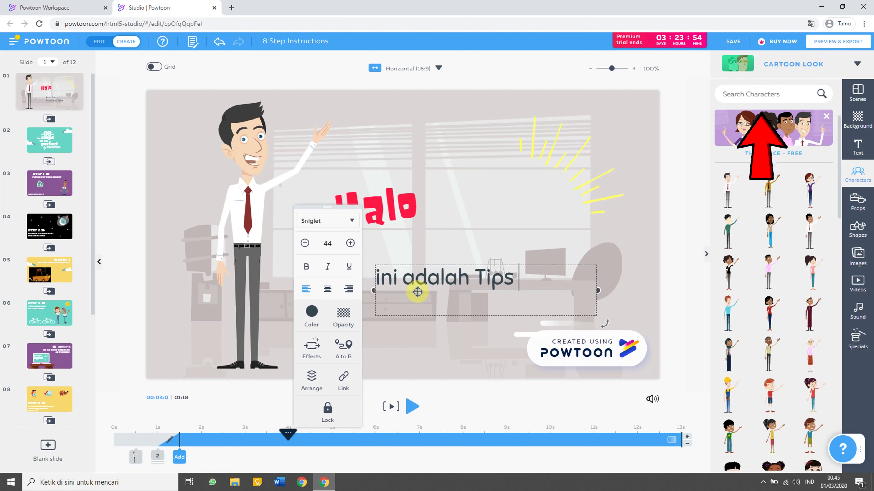
left_click(298, 281)
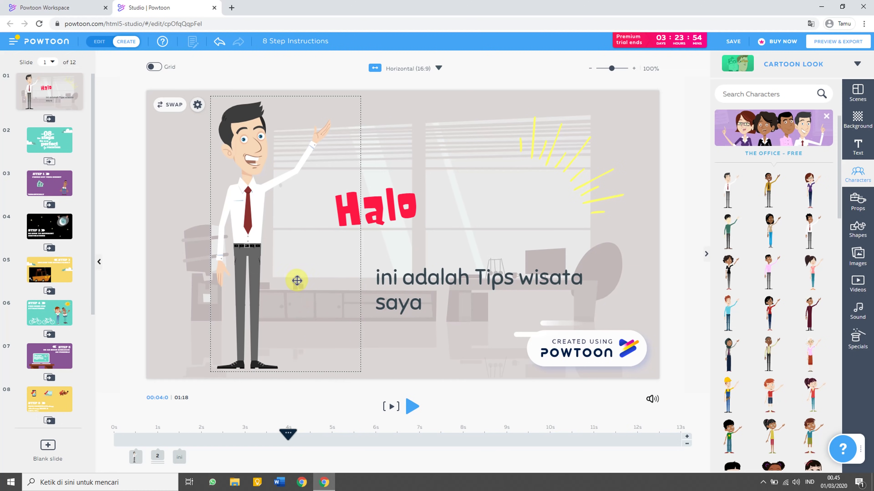
left_click(60, 135)
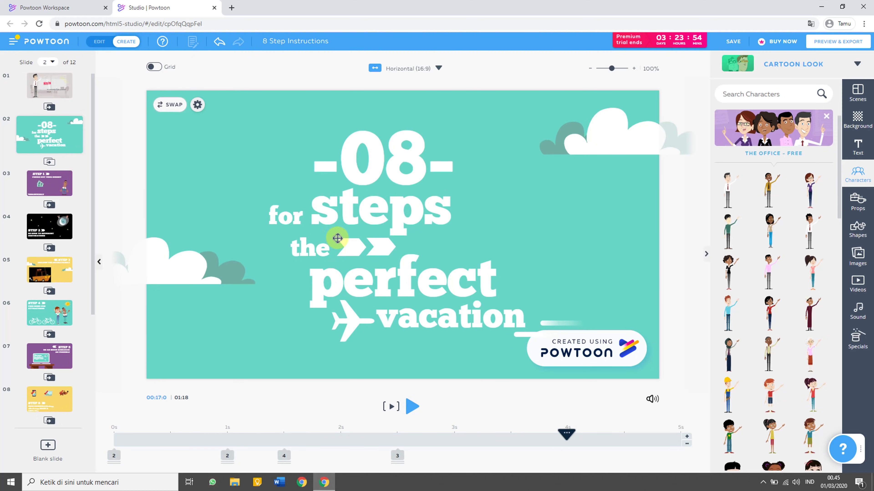
Pause on the STEP 1 slide and extend it by 11 seconds, making the video 1:29.
left_click(412, 406)
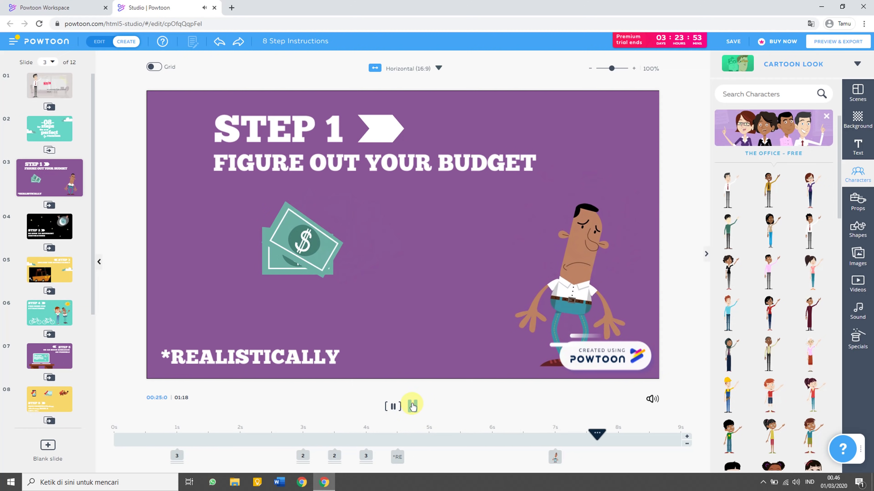
left_click(412, 406)
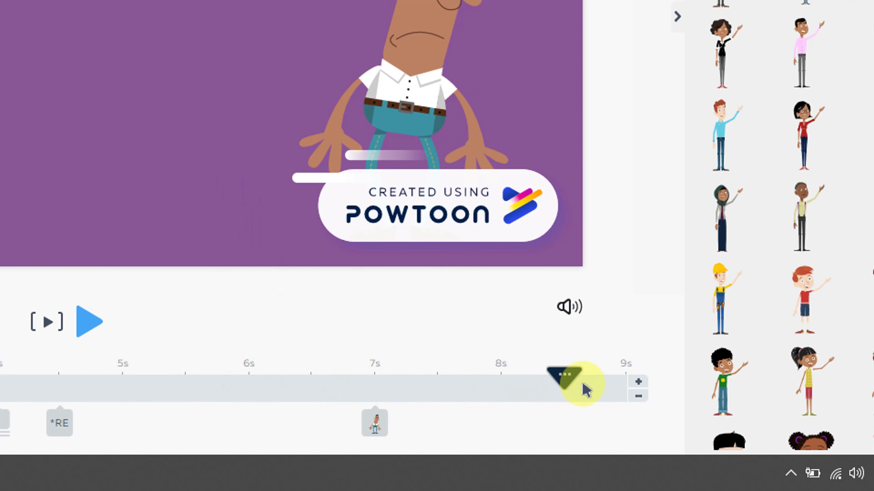
left_click(641, 387)
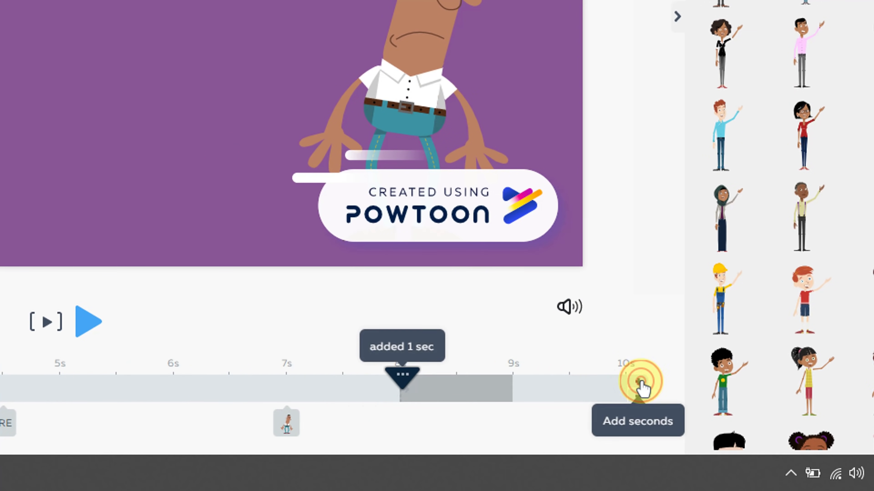
left_click(641, 387)
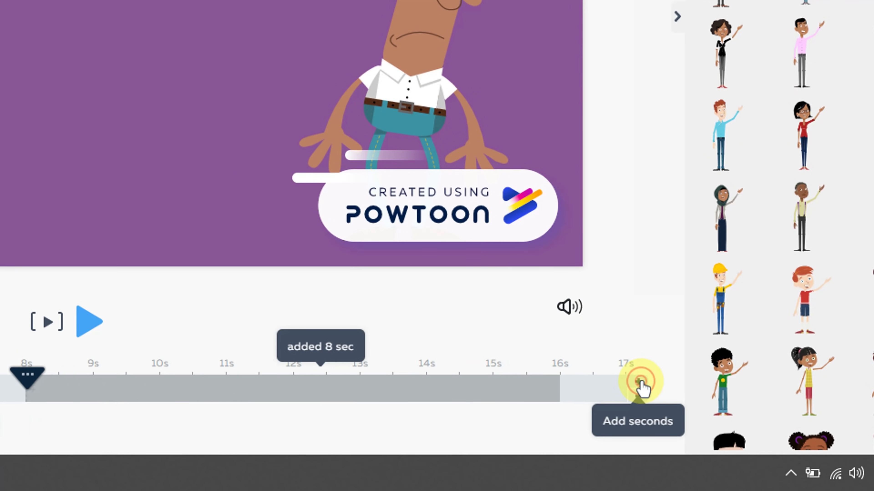
left_click(640, 387)
left_click(640, 388)
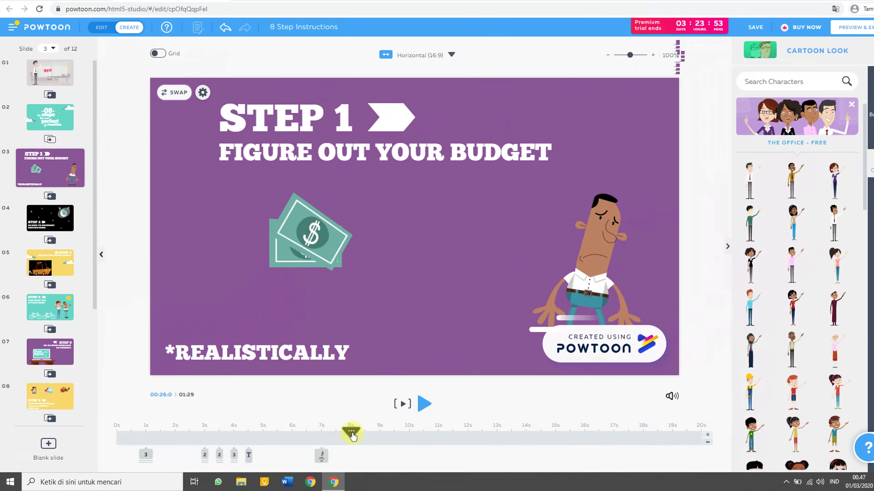
Rewind the STEP 1 slide, review the heading and money prop, and shorten the money prop's duration.
left_click_drag(351, 434, 137, 433)
left_click(143, 456)
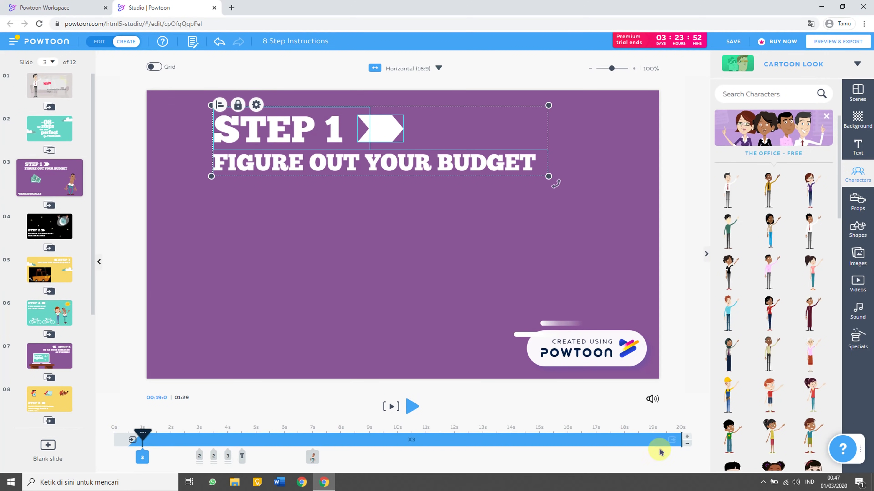
left_click(199, 458)
left_click(213, 457)
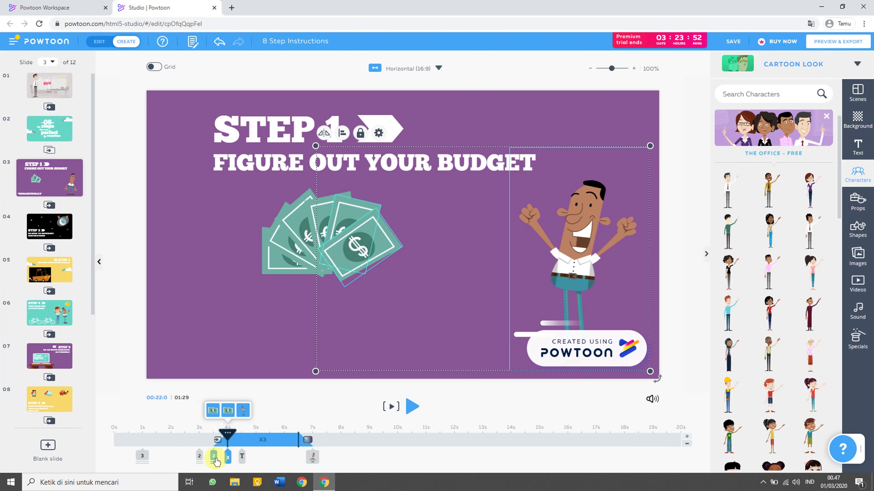
left_click_drag(680, 440, 364, 437)
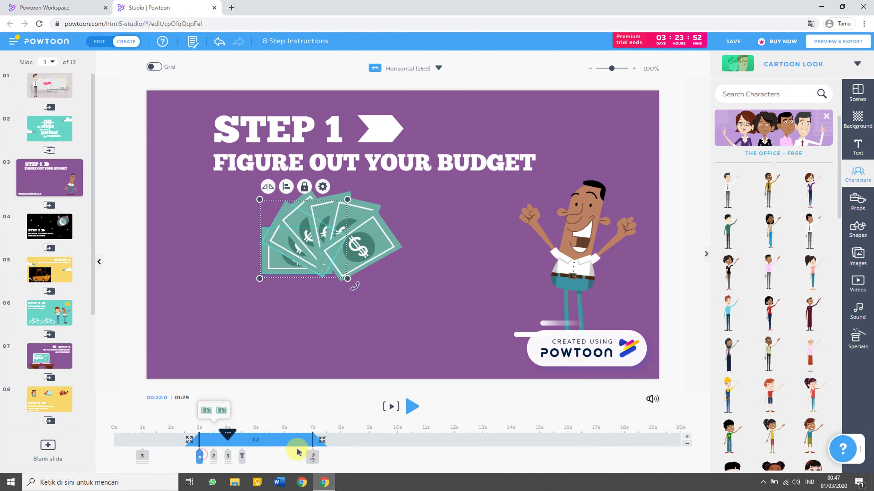
Check the character and *REALISTICALLY text timings, then bring up the text library.
left_click(229, 456)
left_click(242, 457)
left_click(313, 457)
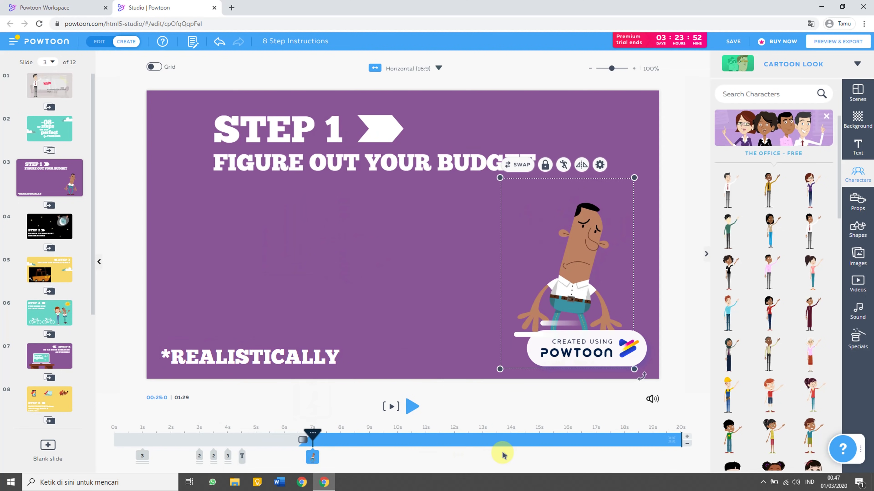
left_click(376, 340)
left_click(863, 148)
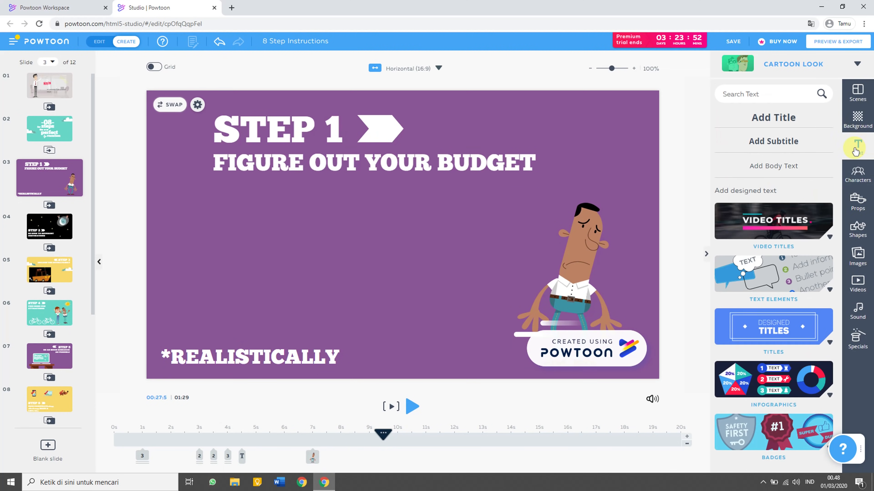
Add a body text box set to size 32, light grey #CFD8DD, left-aligned.
left_click(773, 165)
double_click(403, 223)
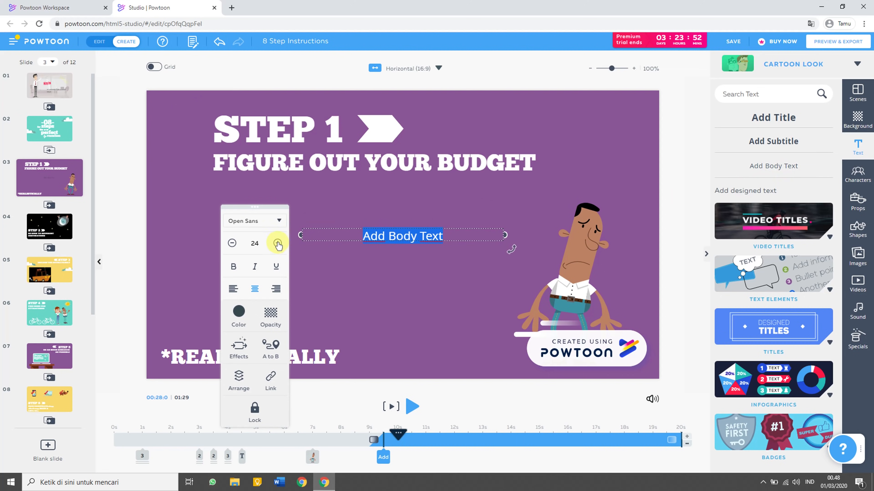
left_click(260, 244)
type("32")
key("Return")
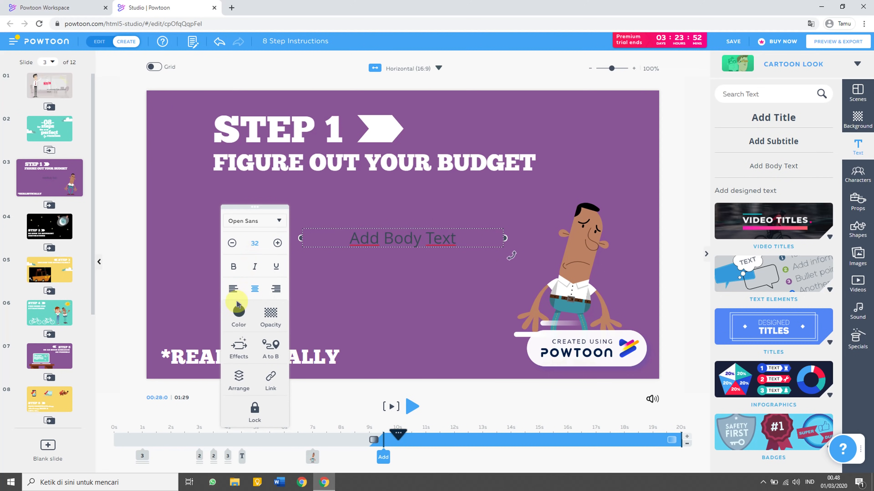
left_click(239, 312)
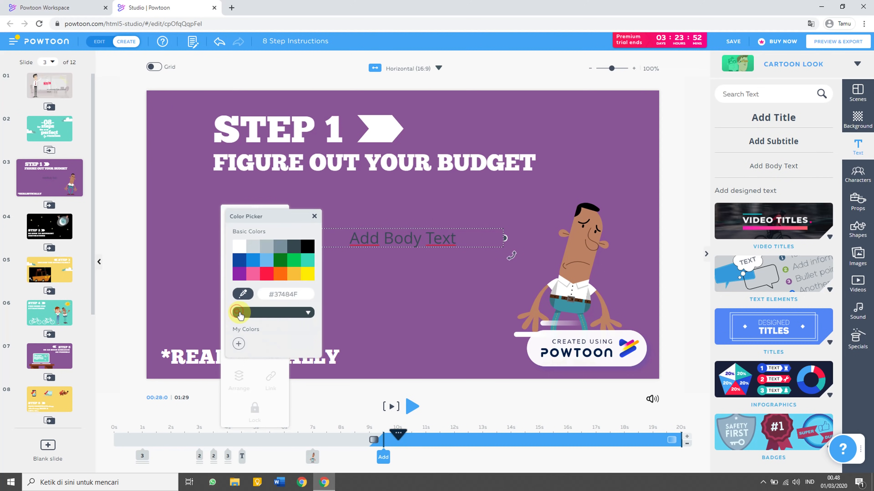
left_click(252, 248)
left_click(314, 218)
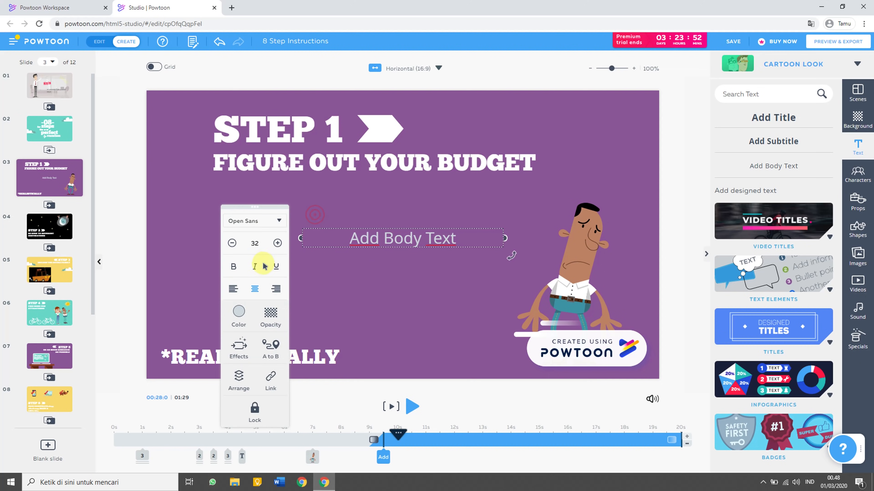
left_click(234, 289)
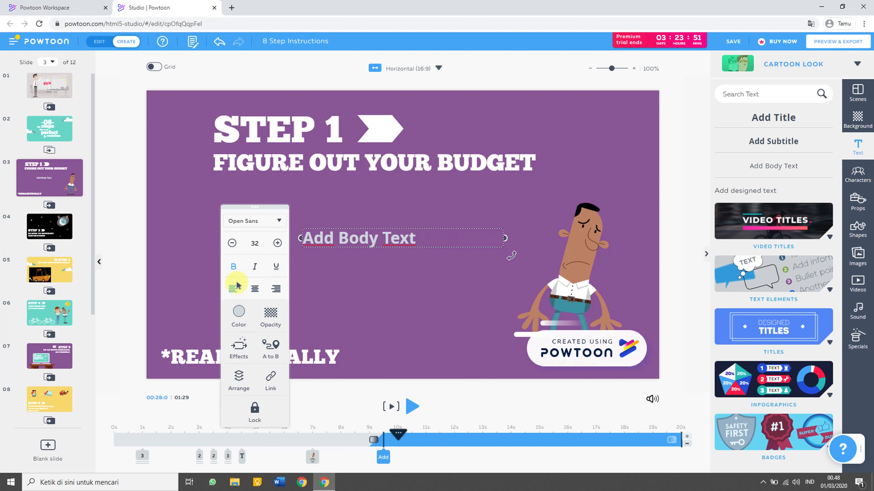
Give the body text a Write entrance, widen it and place it under the STEP 1 heading.
left_click(234, 351)
left_click(236, 320)
left_click(339, 221)
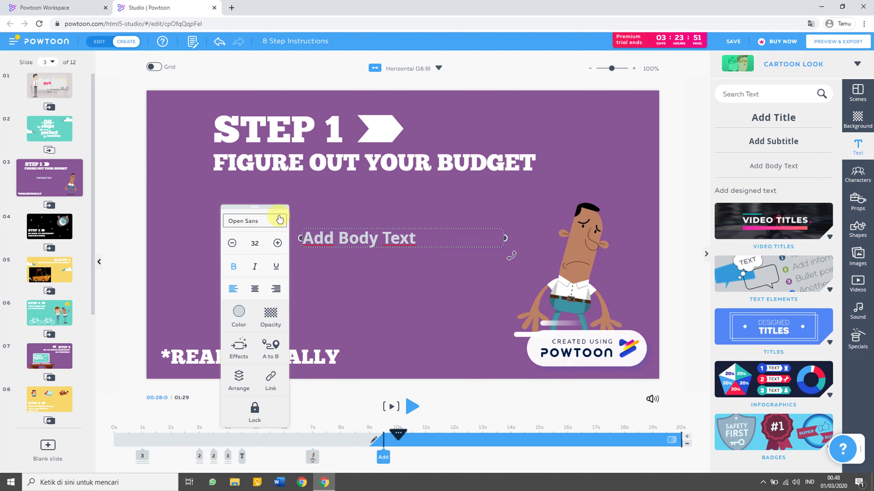
left_click_drag(297, 237, 211, 220)
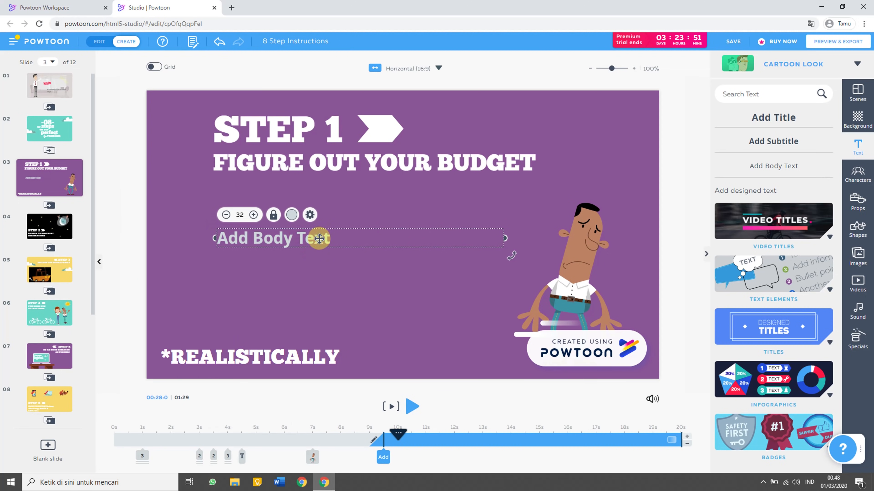
left_click_drag(317, 238, 312, 207)
Type 'bla bla bla bla' and, on a new line, 'bli bli bli bli bli blo blo bl'.
double_click(312, 207)
type("bla bla bla bla")
key("Return")
type("bli bli bli bli bli ")
type("blo b")
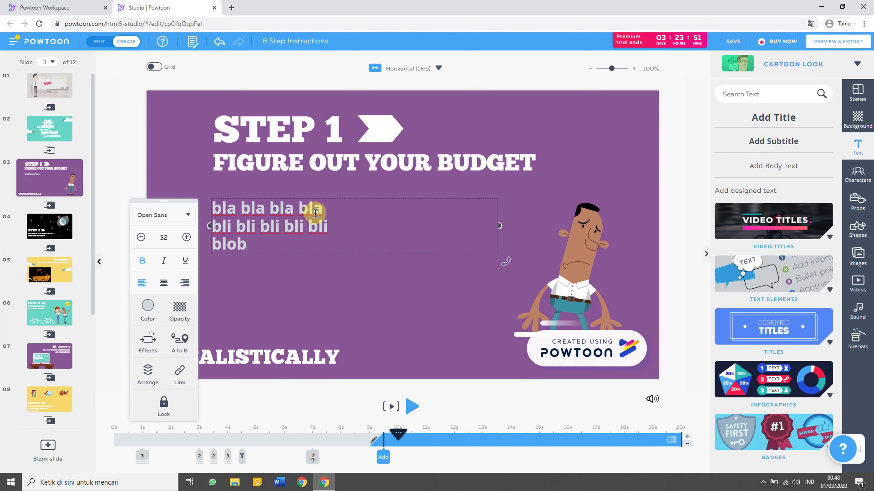
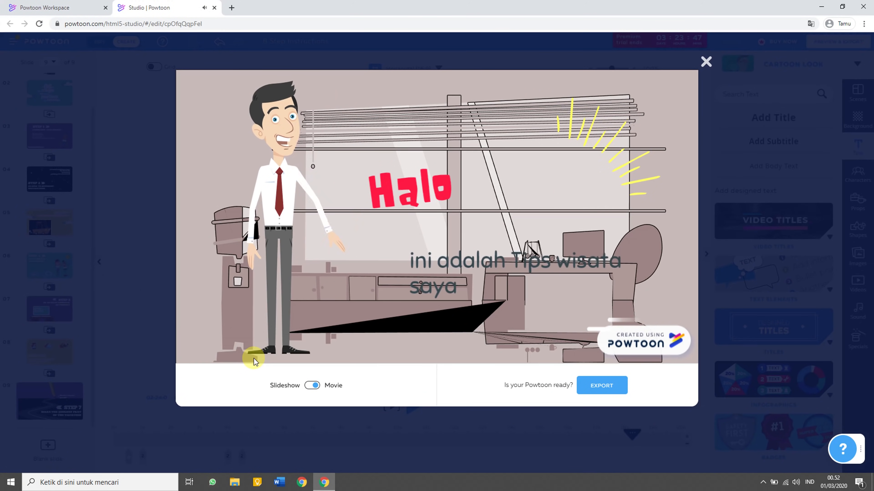
Skip the preview ahead to the STEP 2 scene and begin exporting the presentation.
left_click_drag(258, 355, 445, 354)
left_click(584, 388)
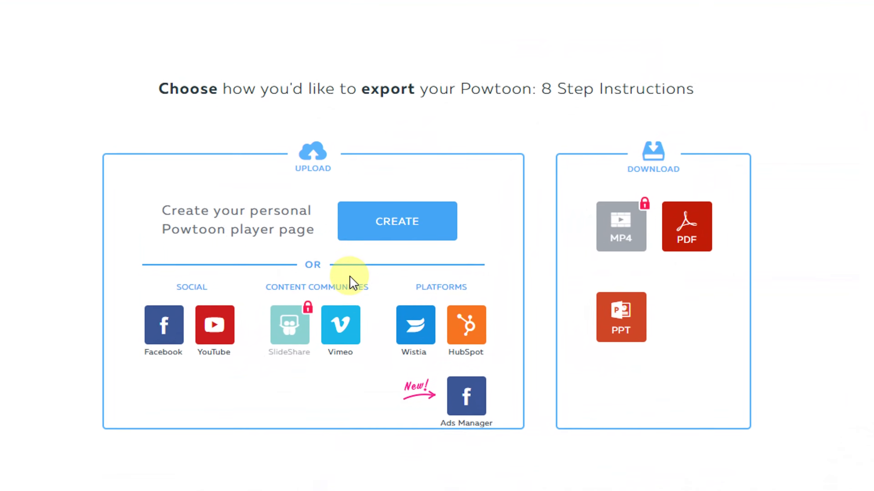
left_click(406, 240)
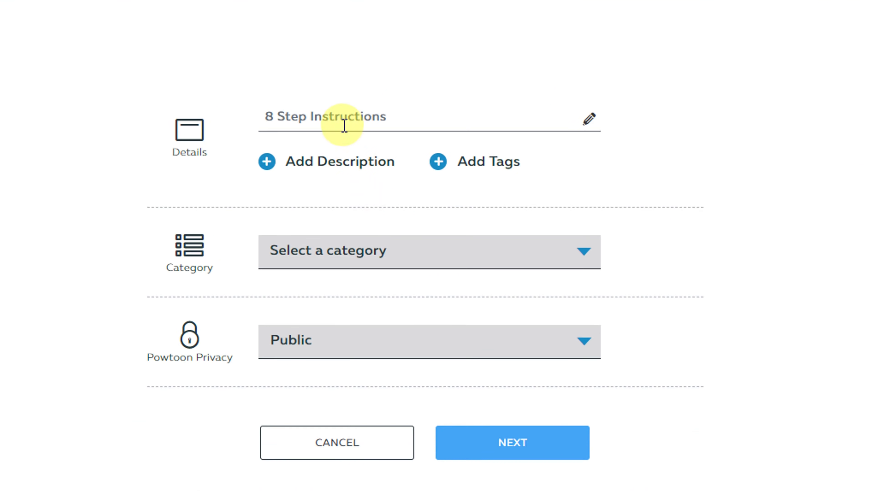
Title the video '8 Step Instructions - part 1', choose Education, and export at HD 720p.
left_click(343, 117)
left_click(400, 118)
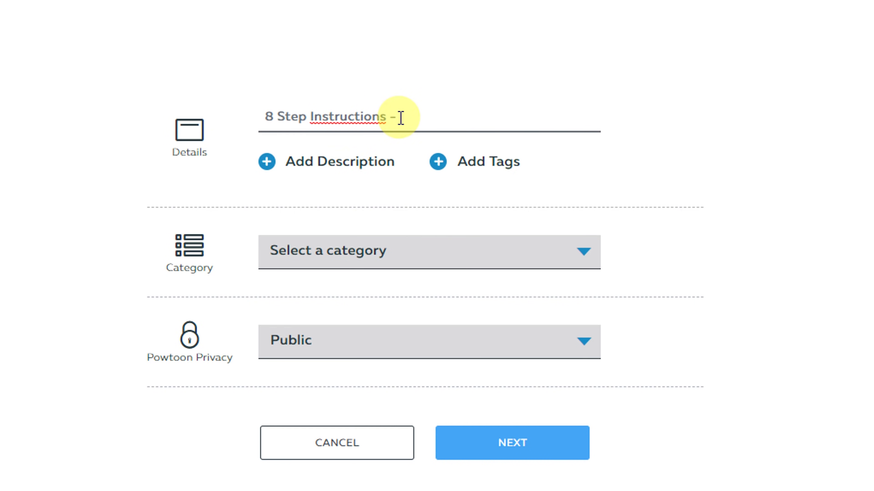
left_click(432, 261)
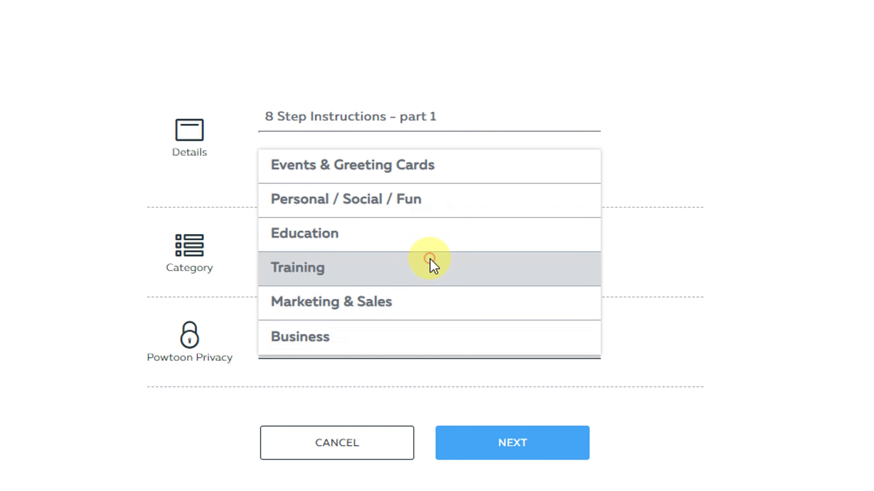
left_click(382, 239)
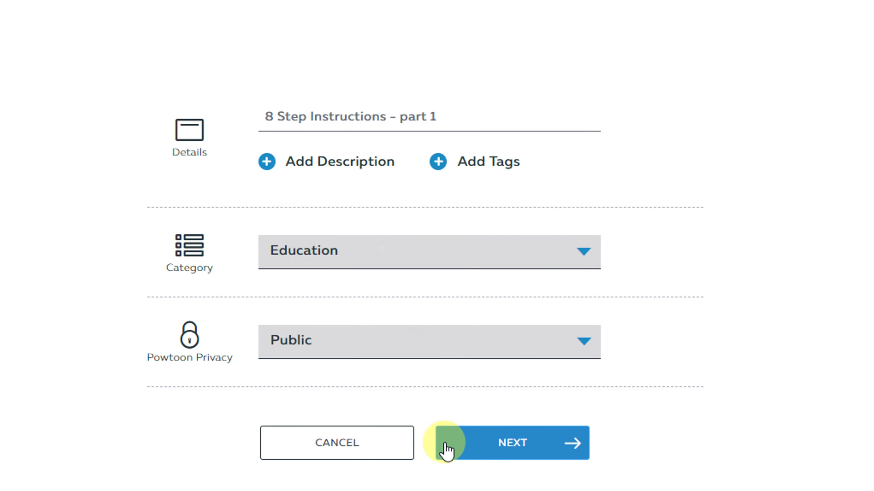
left_click(444, 444)
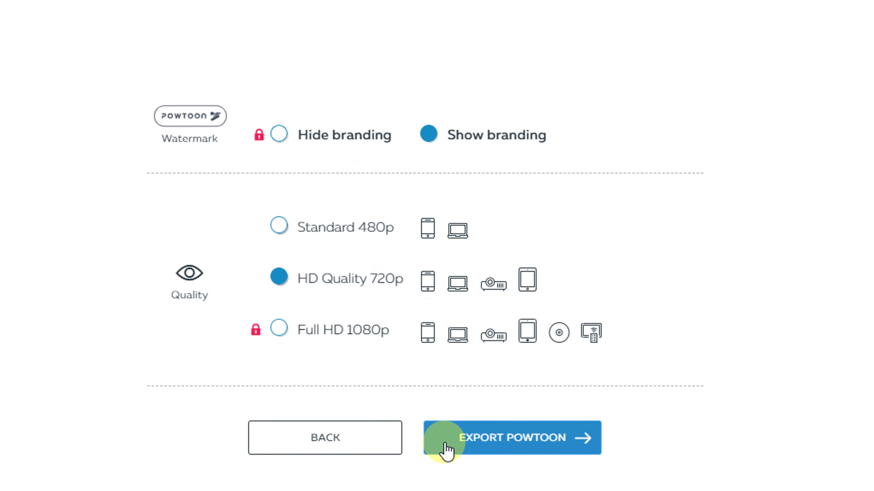
left_click(446, 444)
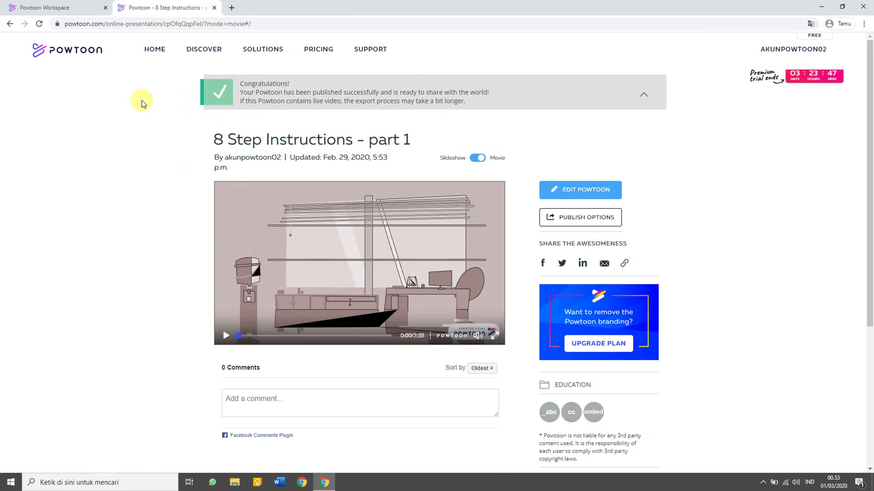
From the dashboard, search the template library for '8' and preview the '8 Step Instructions' template.
left_click(153, 53)
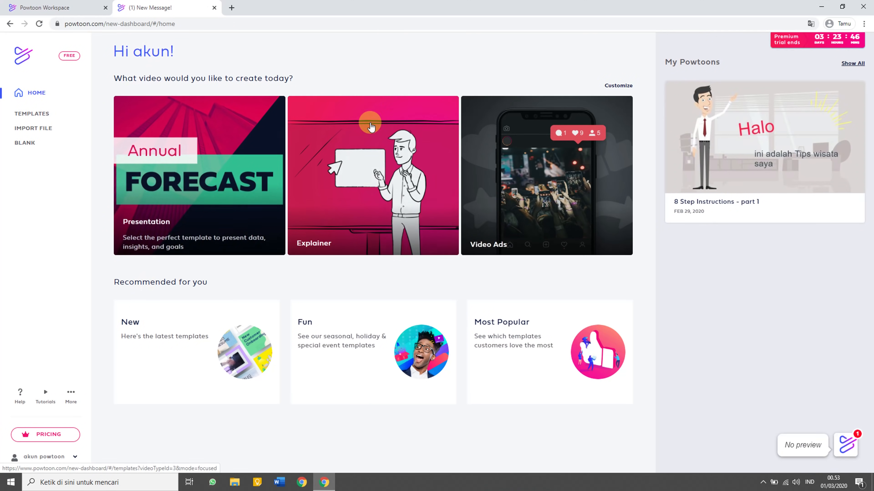
mouse_move(770, 192)
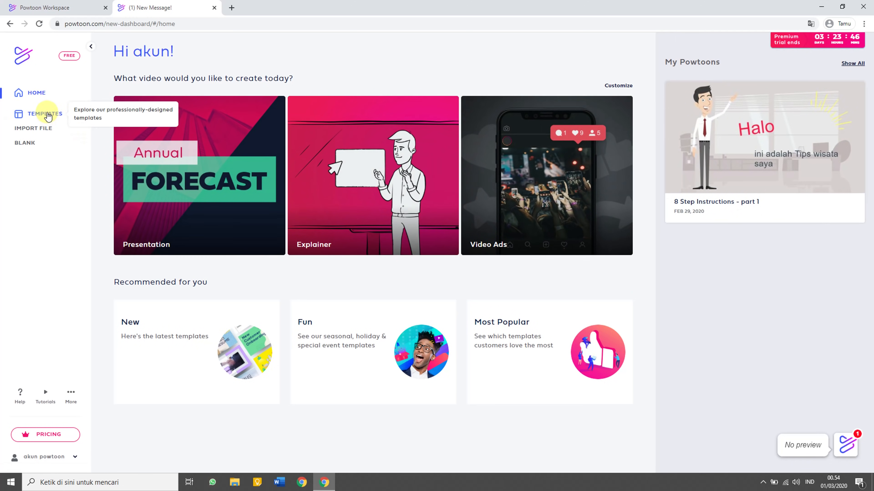
left_click(48, 115)
left_click(630, 55)
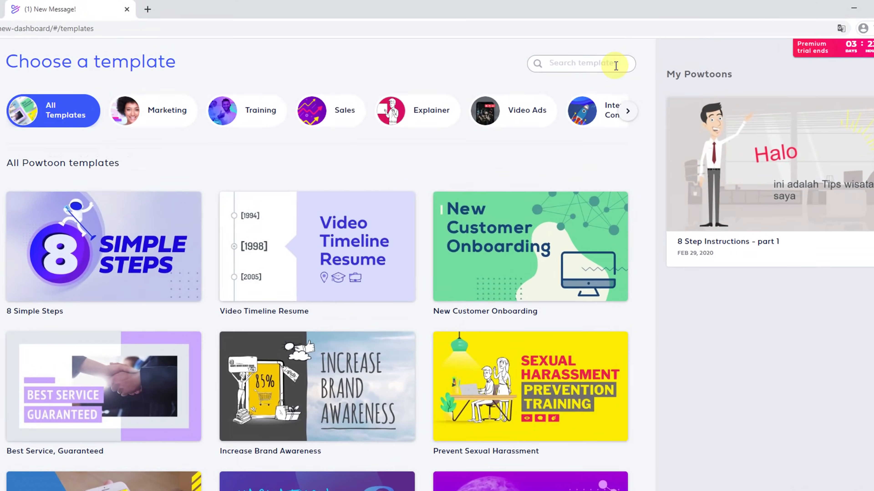
type("8")
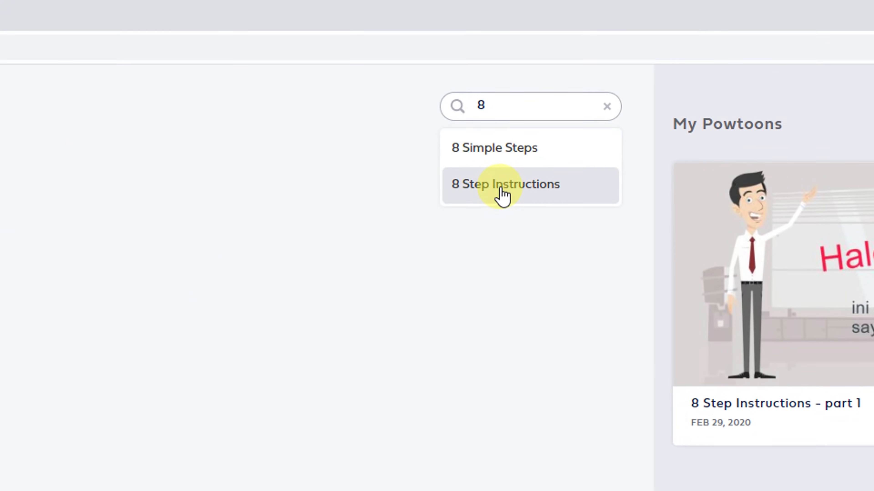
left_click(500, 186)
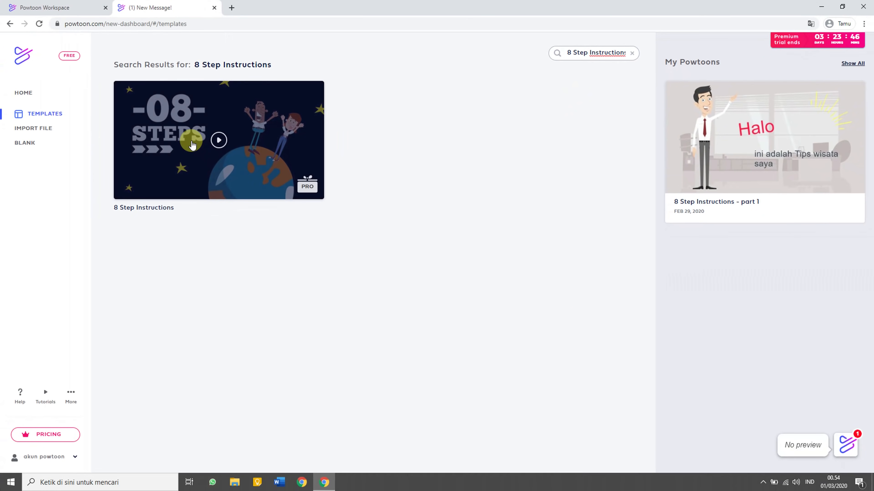
left_click(192, 143)
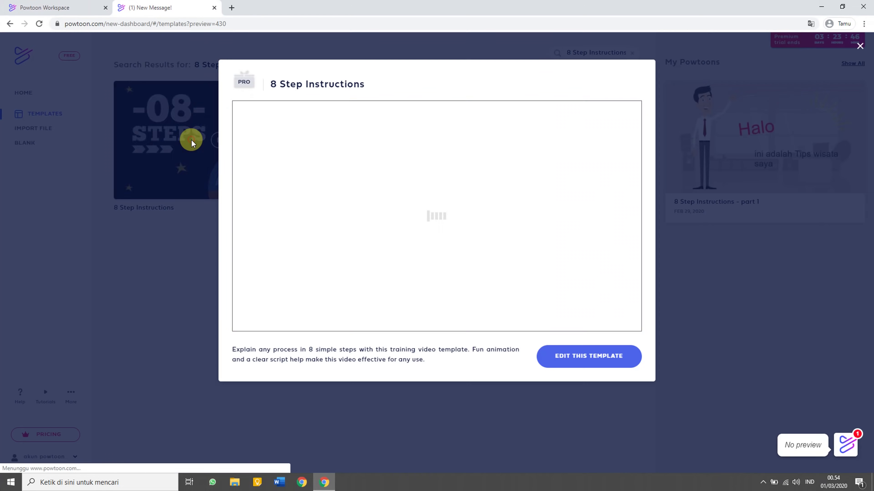
Open an editable copy of the template and look over its Step 8 and Step 7 slides.
left_click(601, 360)
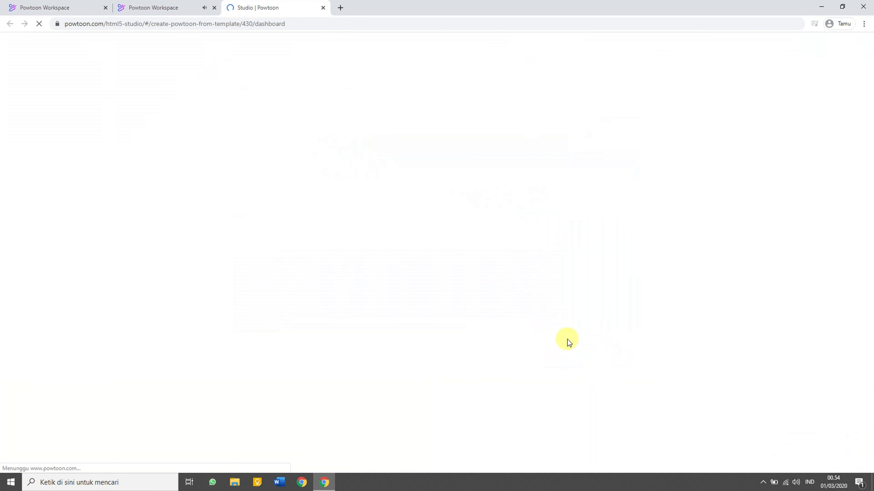
scroll(47, 315, "down", 5)
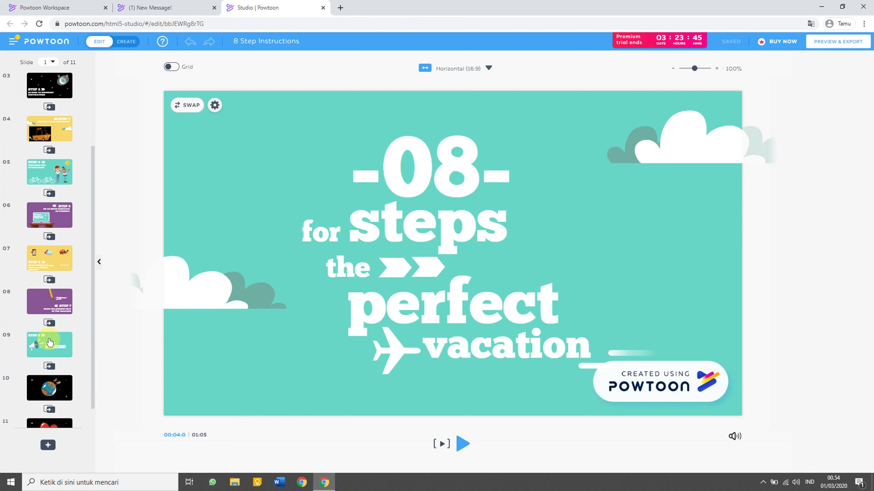
left_click(47, 315)
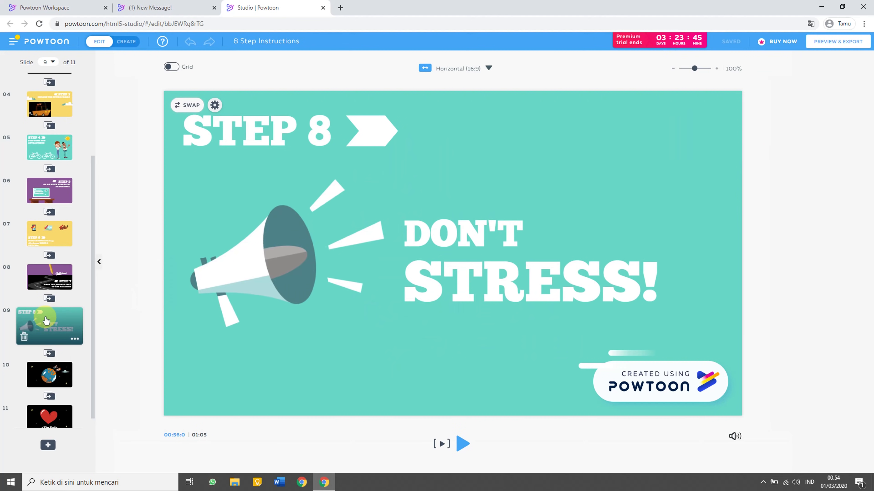
left_click(39, 277)
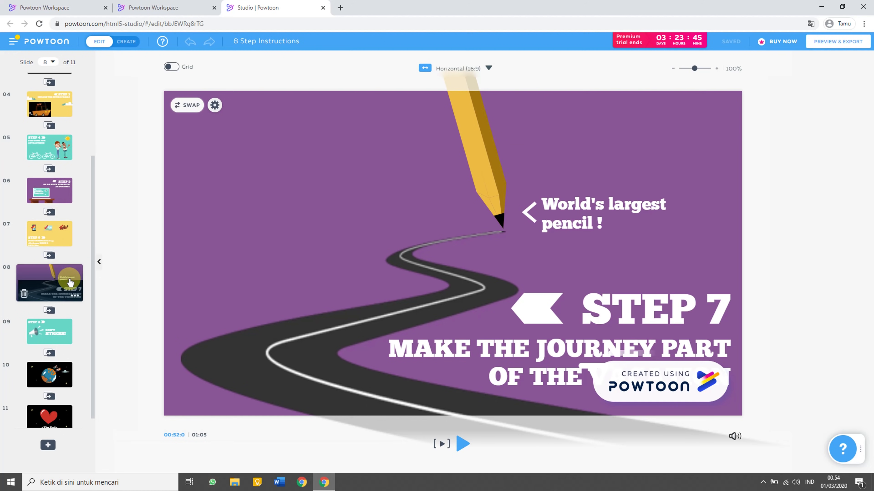
Delete the title slide and Steps 1–7 so STEP 8 comes first, then enter Create mode.
scroll(38, 228, "up", 5)
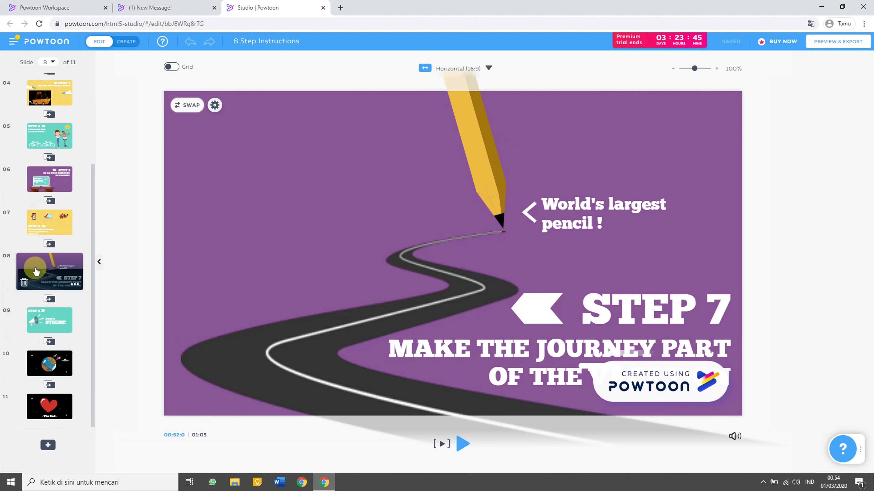
left_click(41, 92)
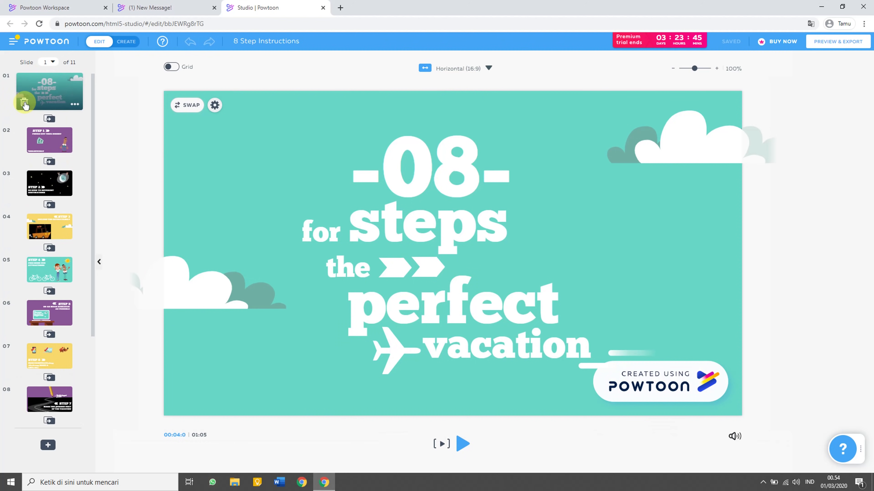
left_click(24, 102)
left_click(25, 102)
left_click(25, 103)
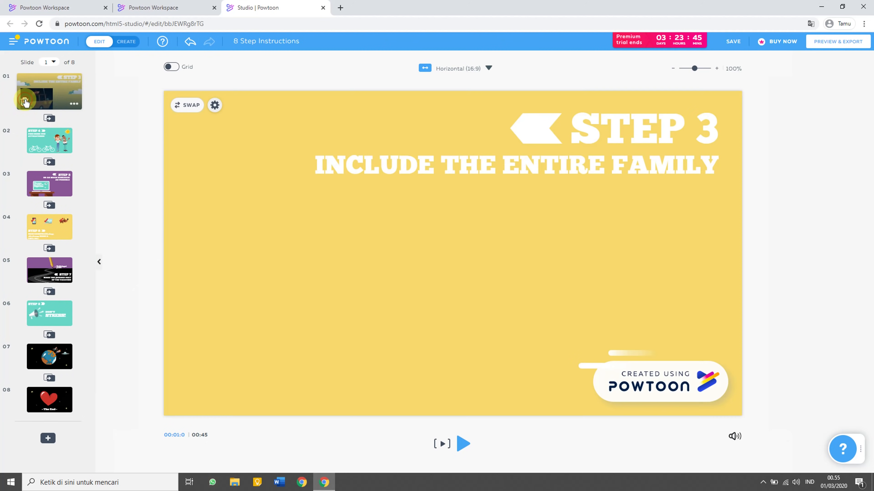
left_click(25, 102)
left_click(25, 102)
left_click(25, 102)
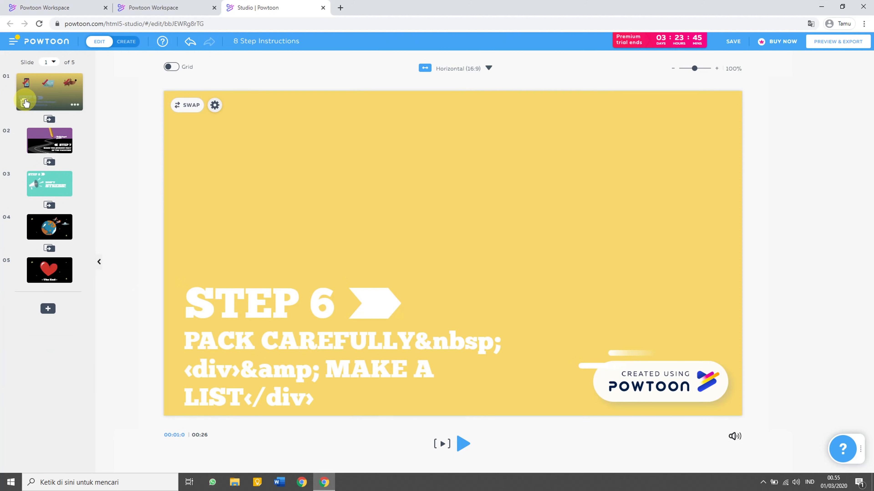
left_click(25, 102)
left_click(25, 102)
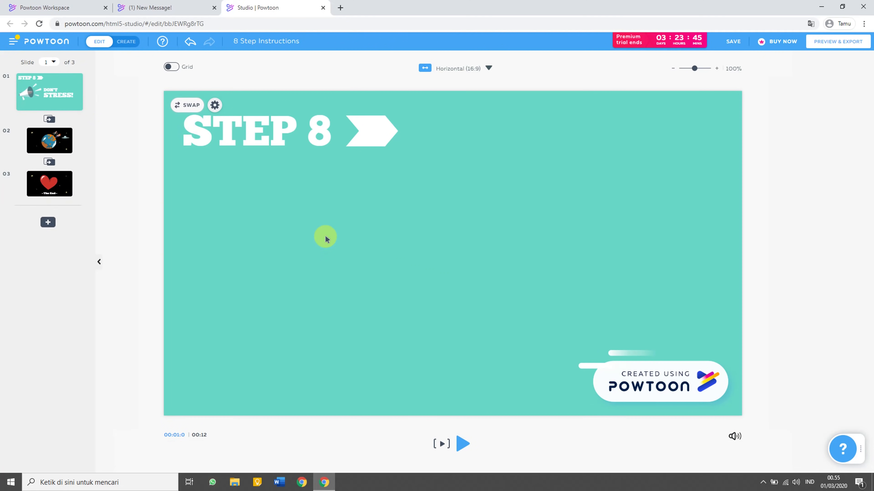
left_click(121, 45)
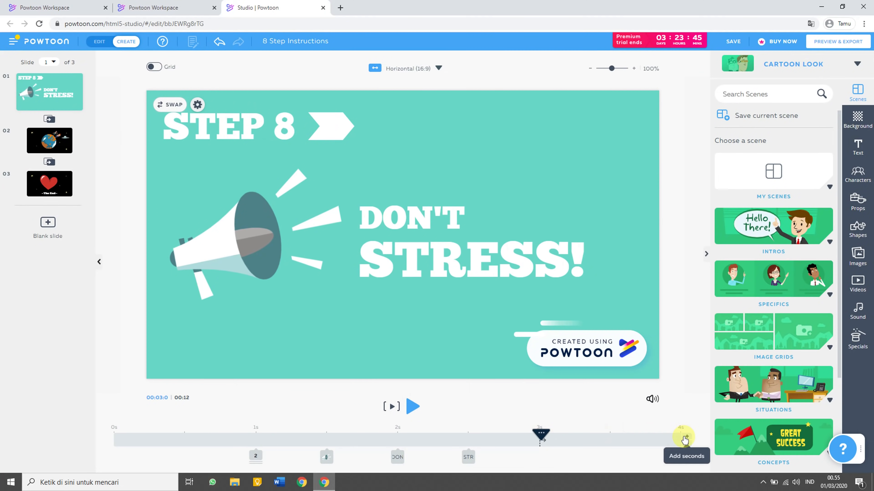
Lengthen the Step 8 slide by 16 seconds and add a white subtitle box placed up-right.
left_click_drag(685, 439, 580, 431)
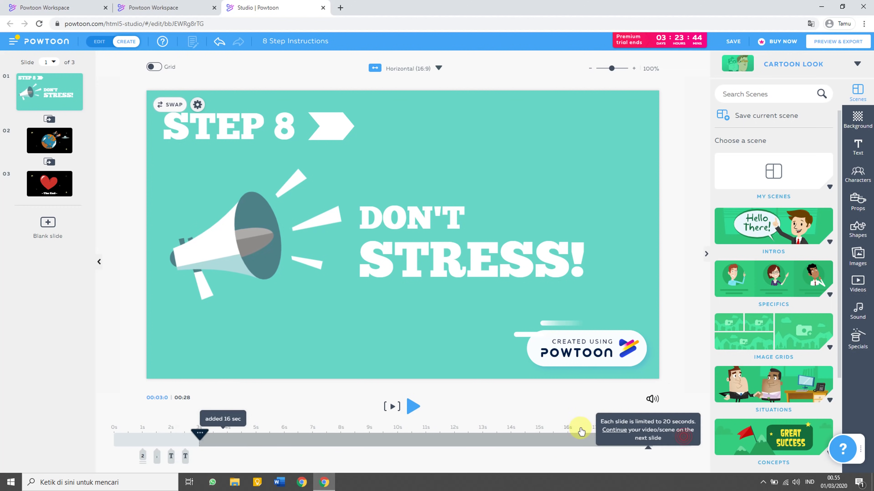
left_click(858, 146)
left_click(773, 141)
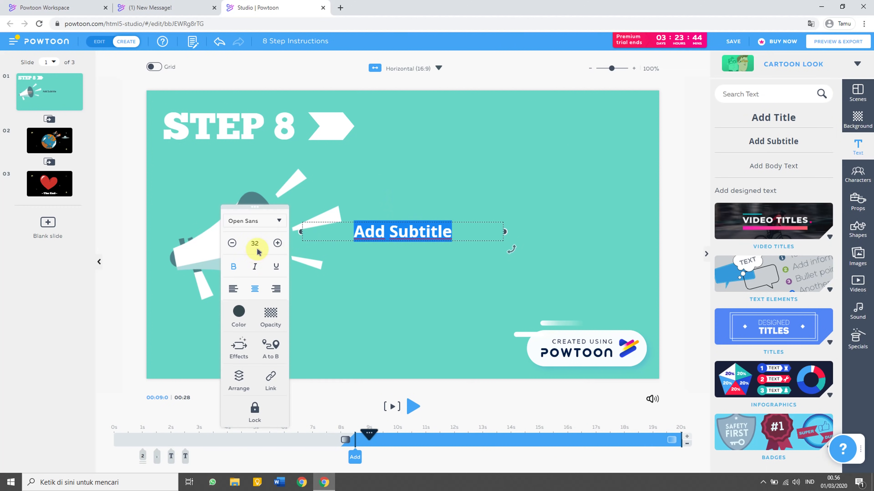
left_click(239, 312)
left_click(310, 241)
left_click(315, 216)
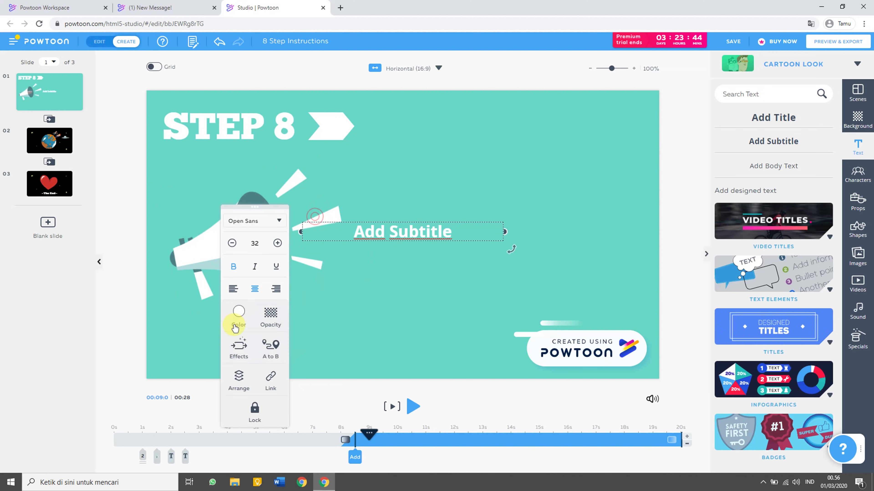
left_click(239, 345)
left_click(370, 226)
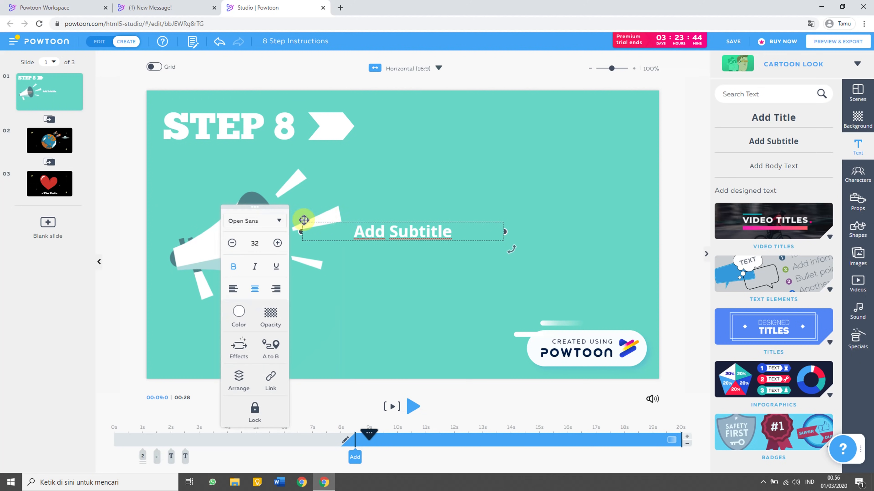
left_click_drag(348, 224, 474, 160)
Fill the subtitle with 'ini penjelasan step 8 bla bla bla bla', 'bli bli bli bli', 'pokoknya ini cuma contoh ya' on separate lines.
double_click(502, 160)
type("in")
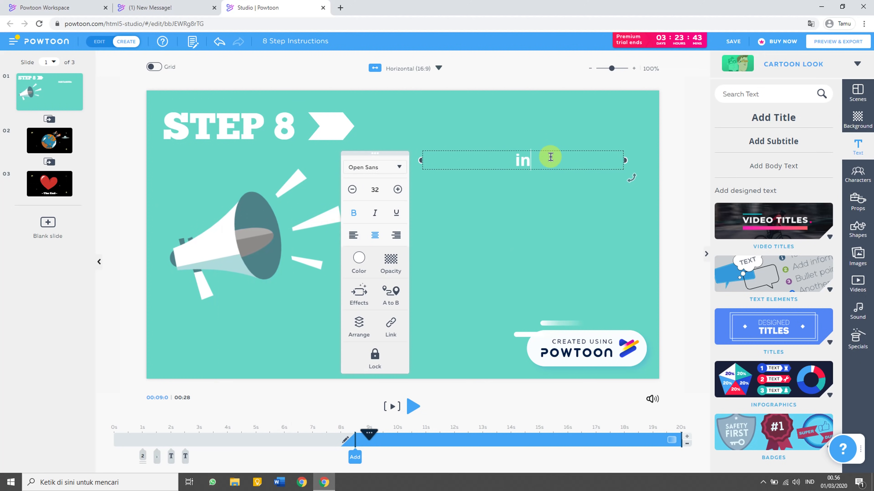
type("i penjelasan step 8 bla bla bla bla")
key("Return")
type("bli bli bli bli")
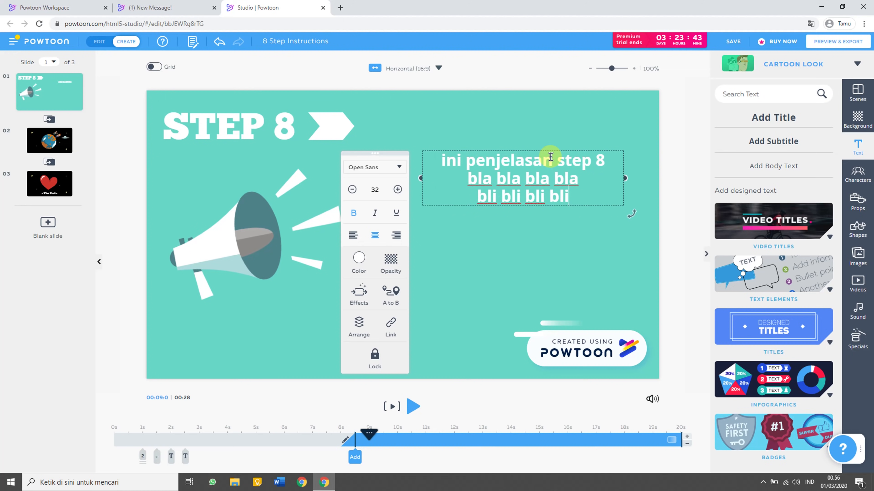
key("Return")
type("pokoknya ini cuma contoh ya")
left_click(187, 197)
Play the animation from slide 2, pause it, and save the project.
left_click(61, 140)
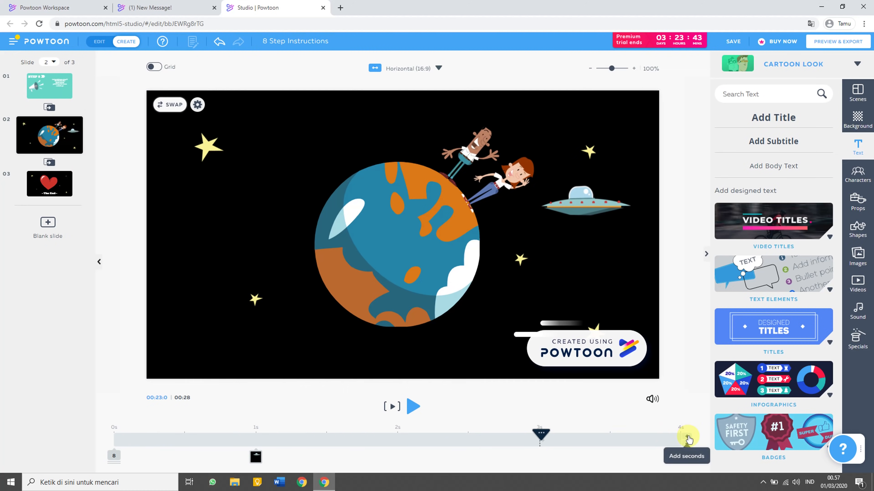
left_click(391, 413)
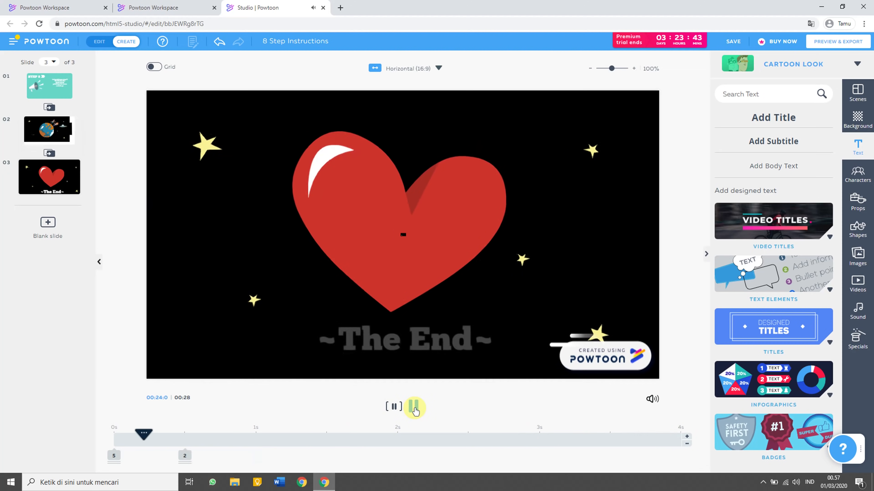
left_click(414, 407)
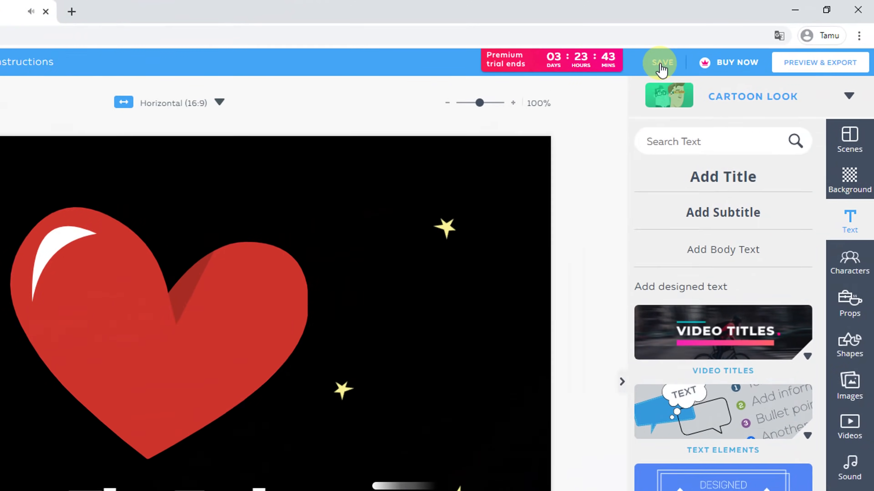
left_click(661, 65)
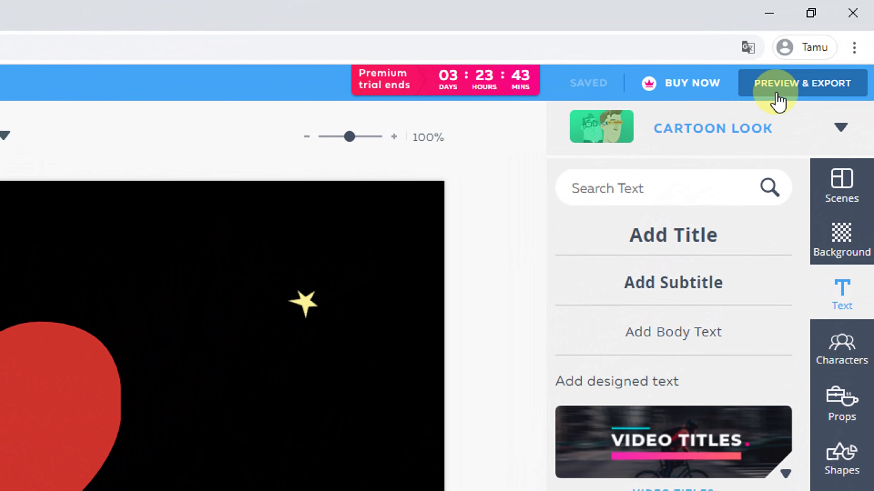
Preview the whole Powtoon and start creating the exported video.
left_click(779, 99)
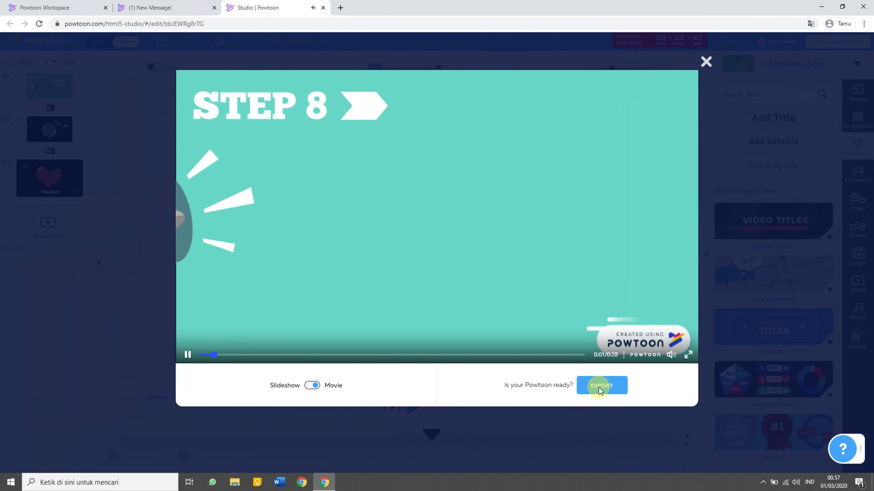
left_click(604, 392)
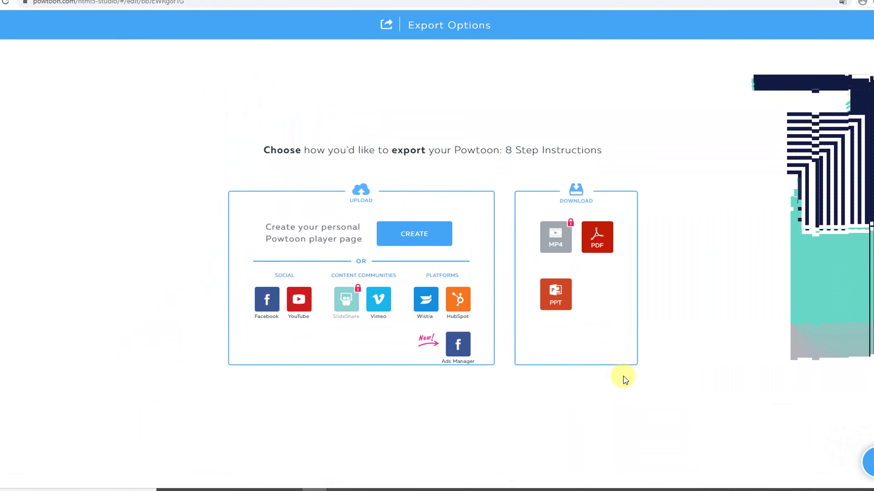
left_click(413, 241)
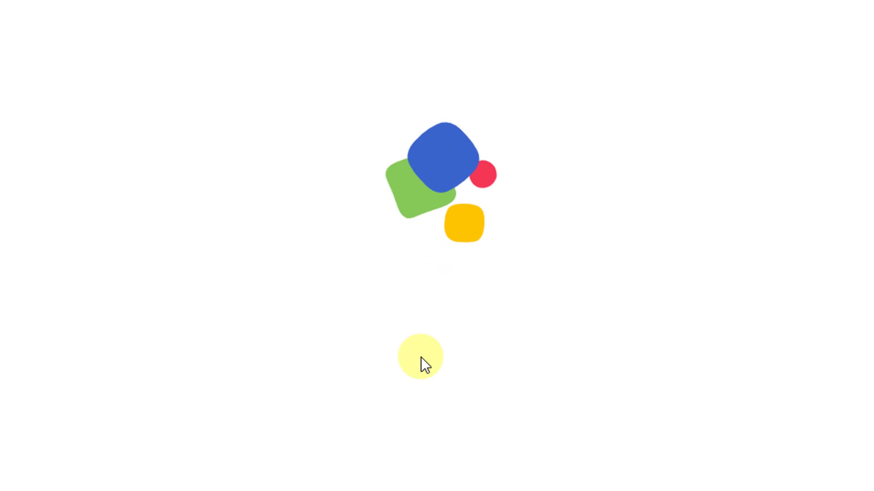
Append ' - part 2' to the title, set the category to Education, and publish.
left_click(414, 82)
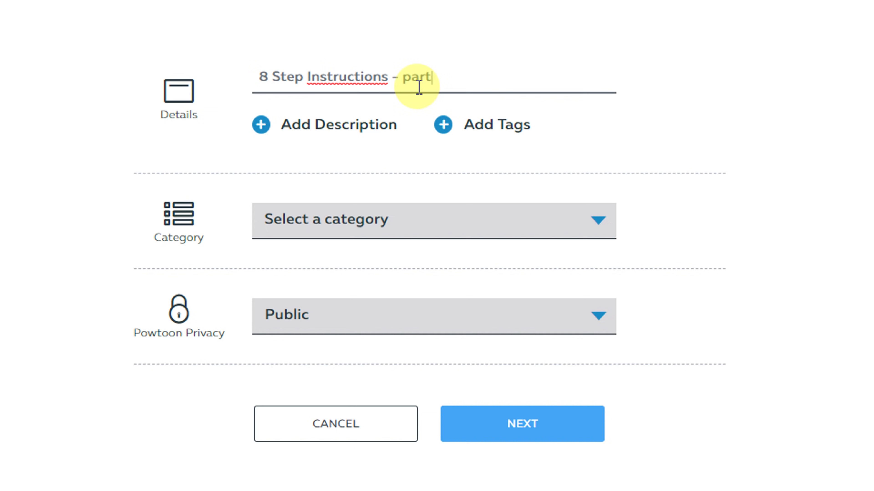
type("- part 2")
left_click(598, 219)
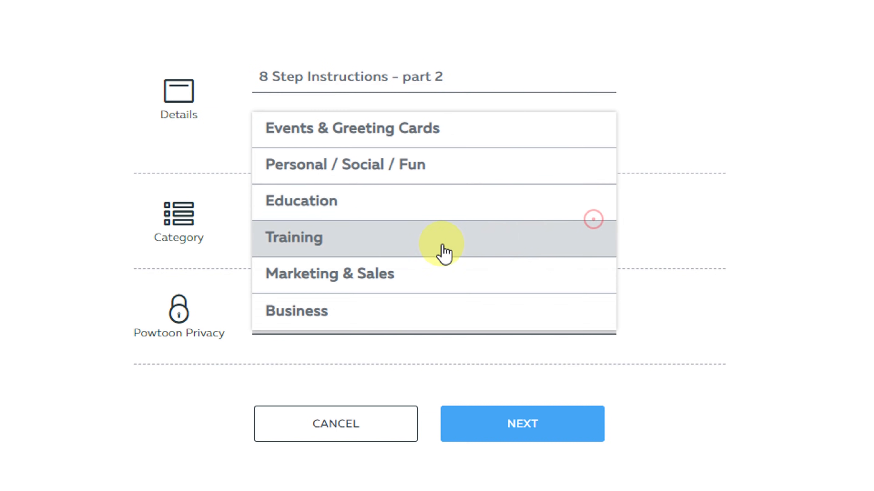
left_click_drag(381, 202, 396, 213)
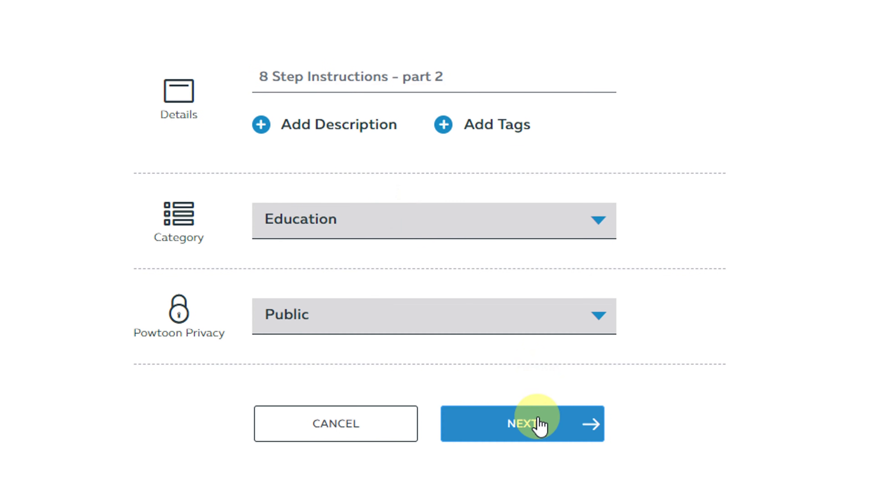
left_click(530, 424)
left_click(527, 419)
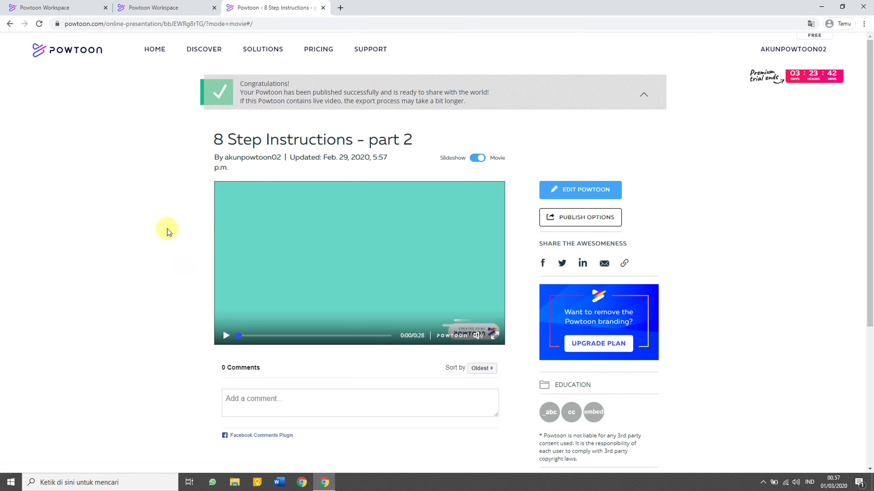
Return to the dashboard, list all My Powtoons including part 1 and part 2, and open a new tab.
left_click(154, 49)
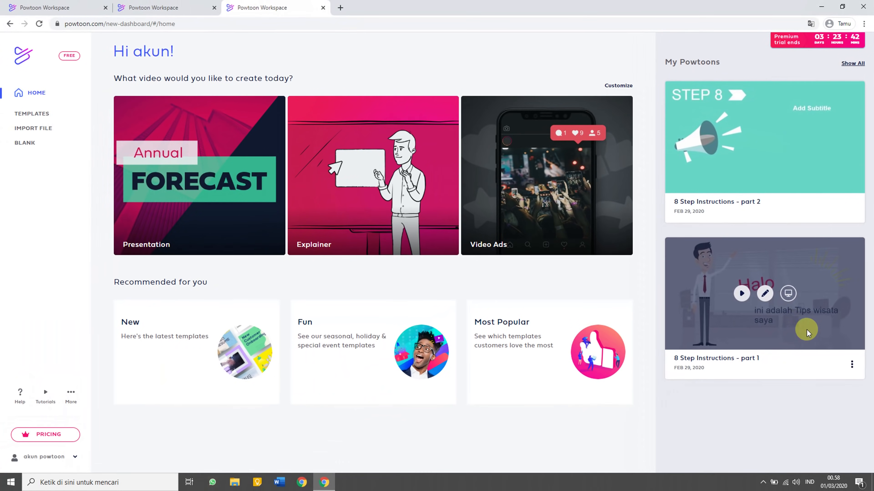
left_click(853, 63)
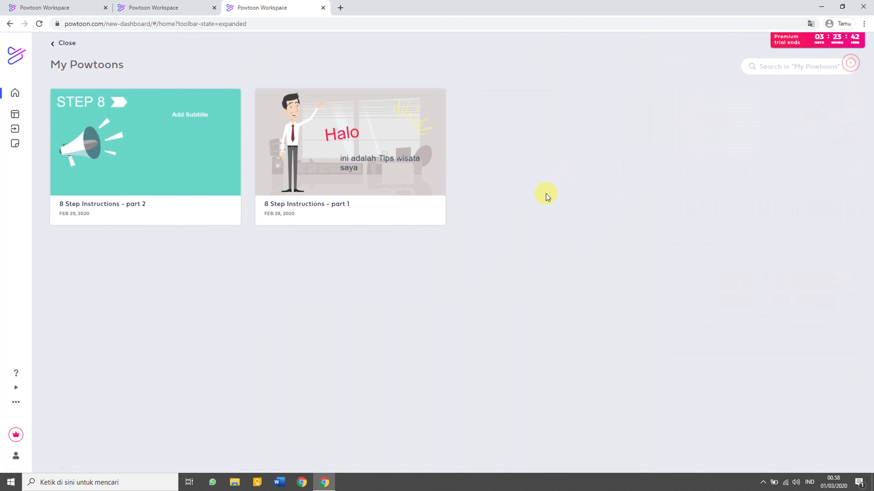
mouse_move(190, 165)
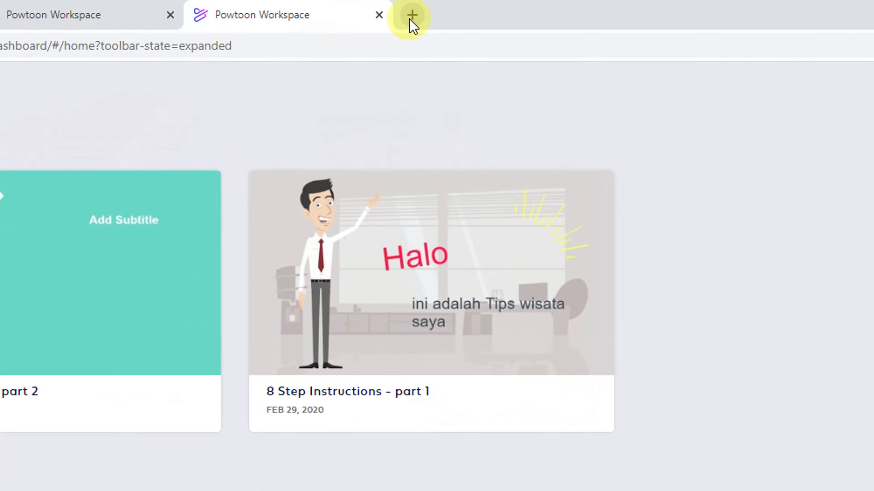
left_click(418, 18)
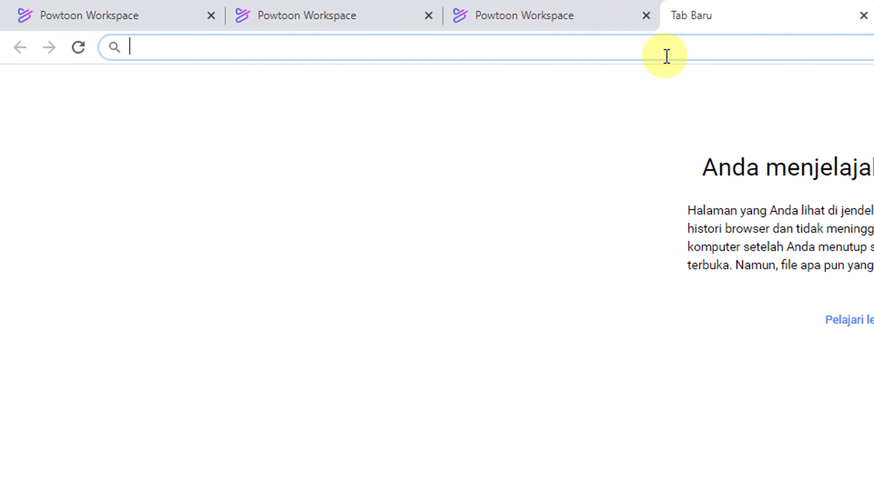
Search the web for 'active presenter' and open its download page, declining translation.
type("active presenter")
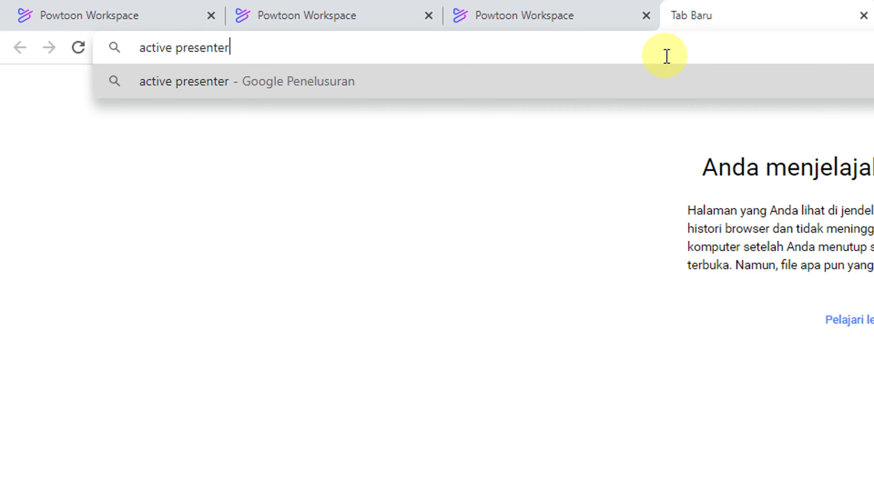
key("Return")
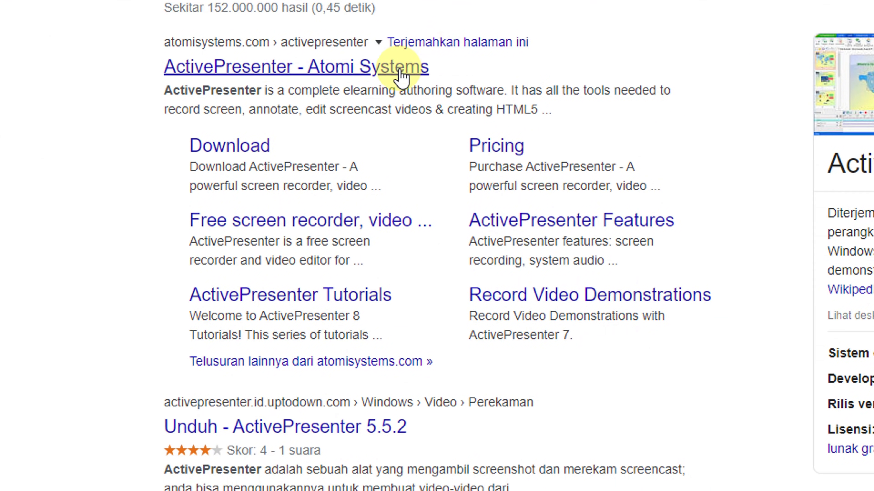
left_click(264, 151)
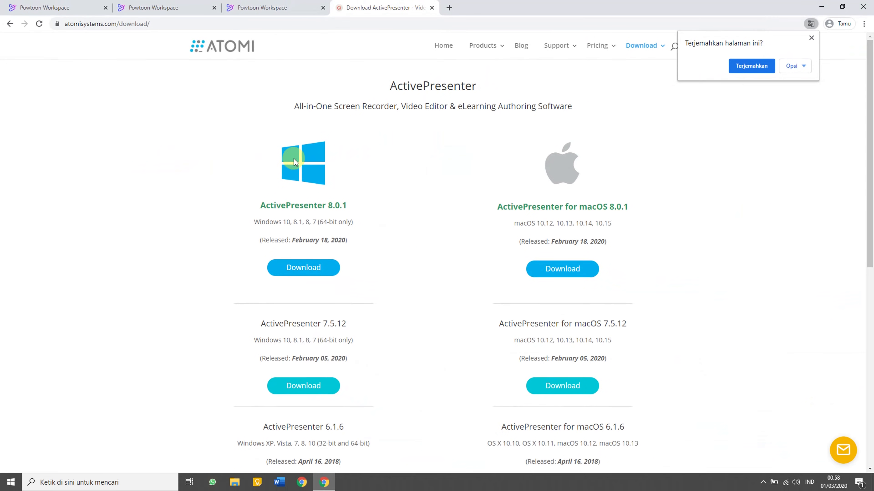
left_click(811, 37)
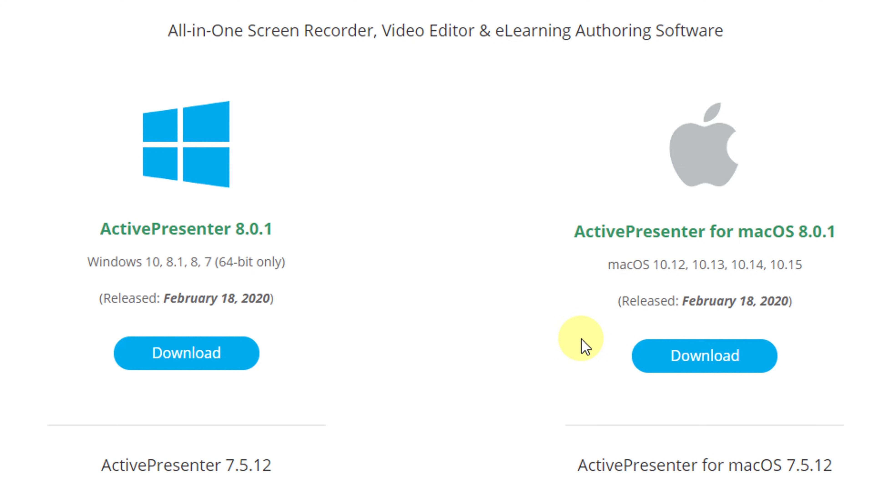
Download the ActivePresenter 8.0.1 Windows installer and show it in its folder.
left_click(218, 356)
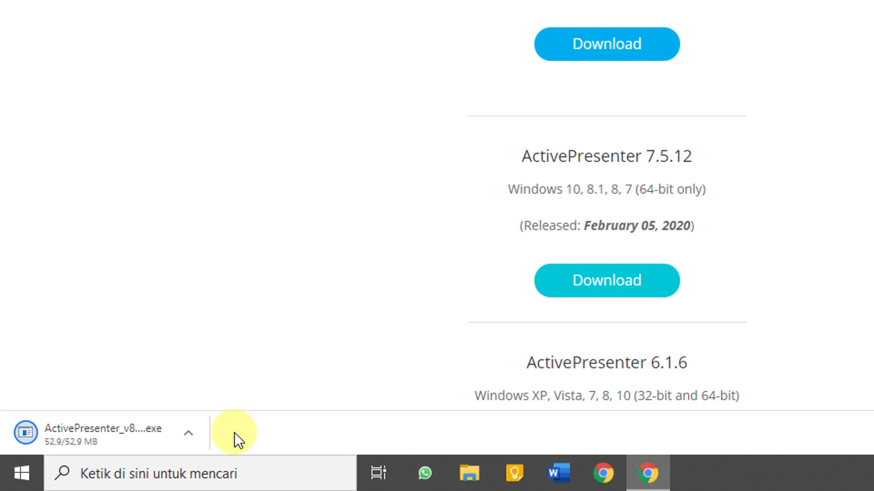
left_click(188, 433)
left_click(205, 373)
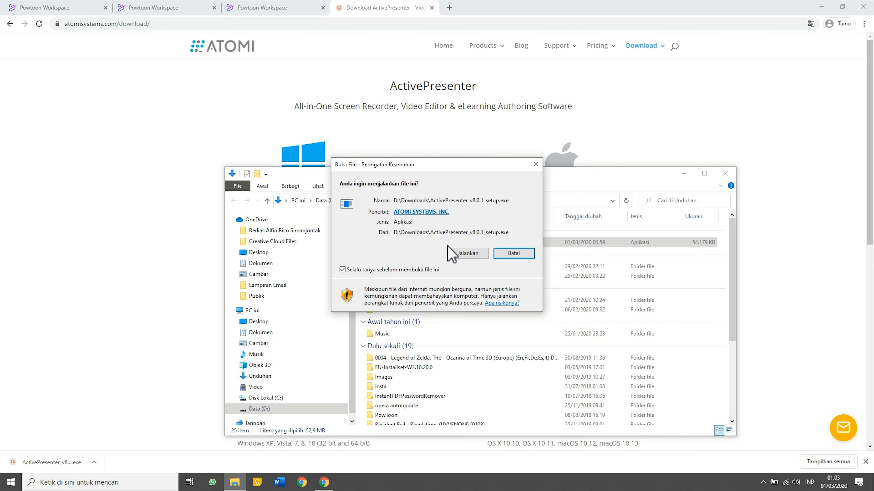
Run the installer in English, accept the licence, and replace the existing ActivePresenter installation.
left_click(462, 254)
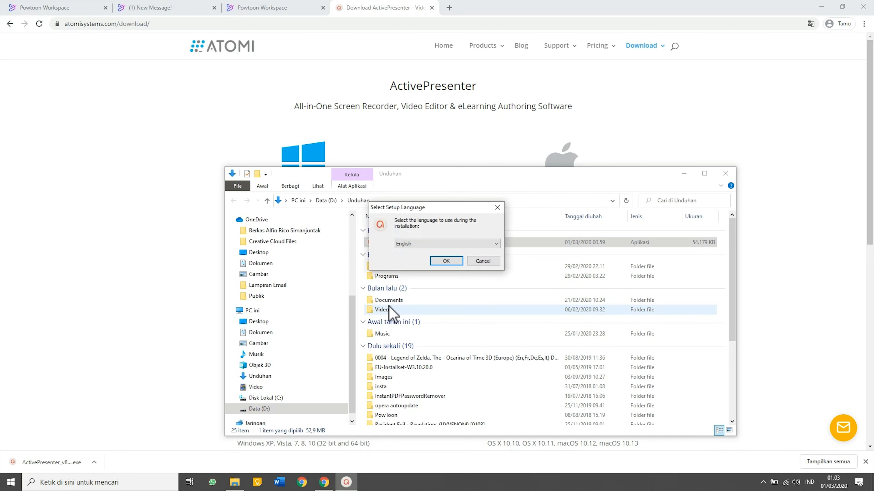
left_click(442, 261)
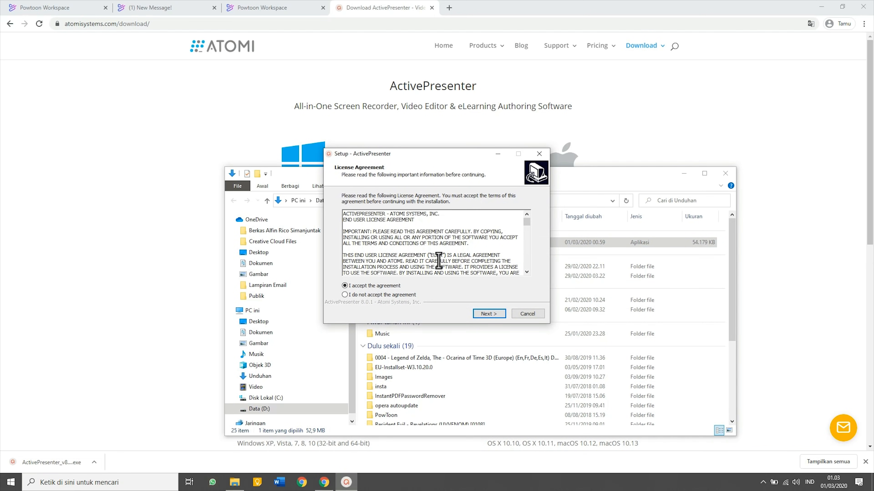
left_click(488, 314)
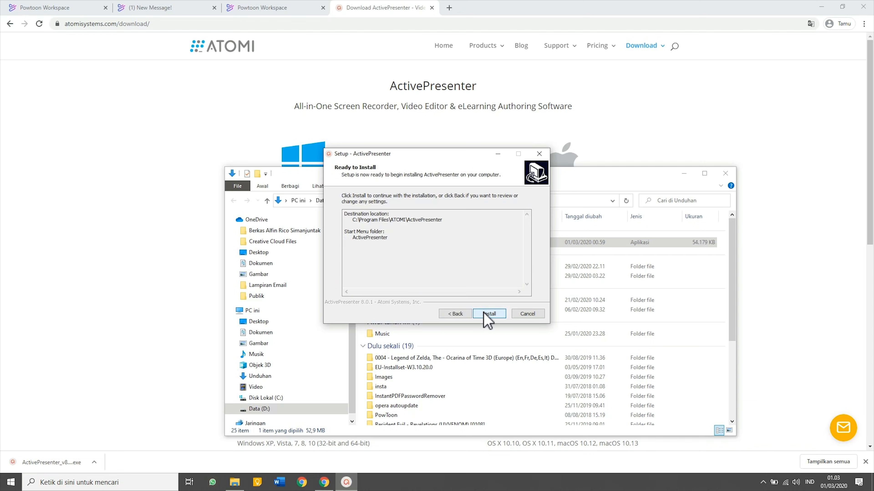
left_click(489, 313)
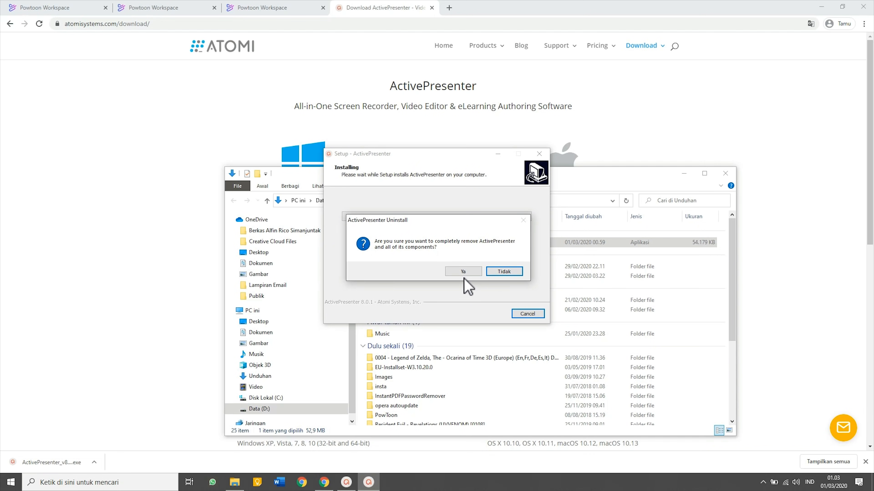
left_click(461, 272)
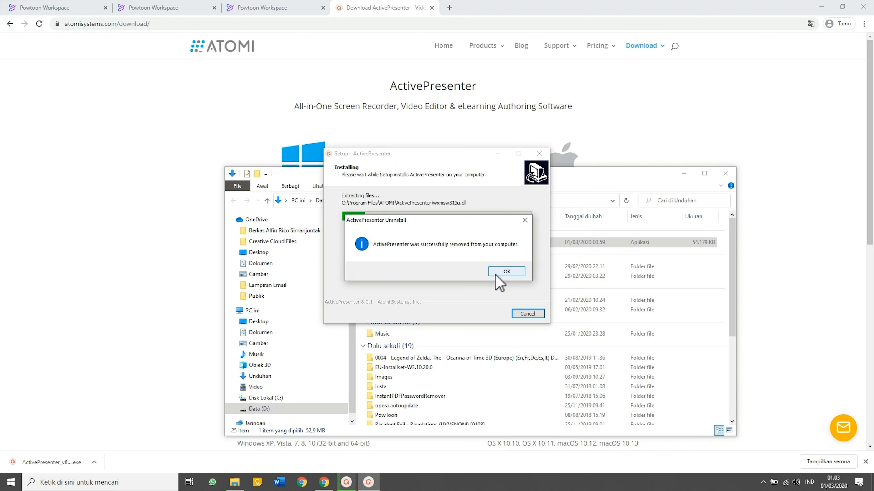
left_click(493, 273)
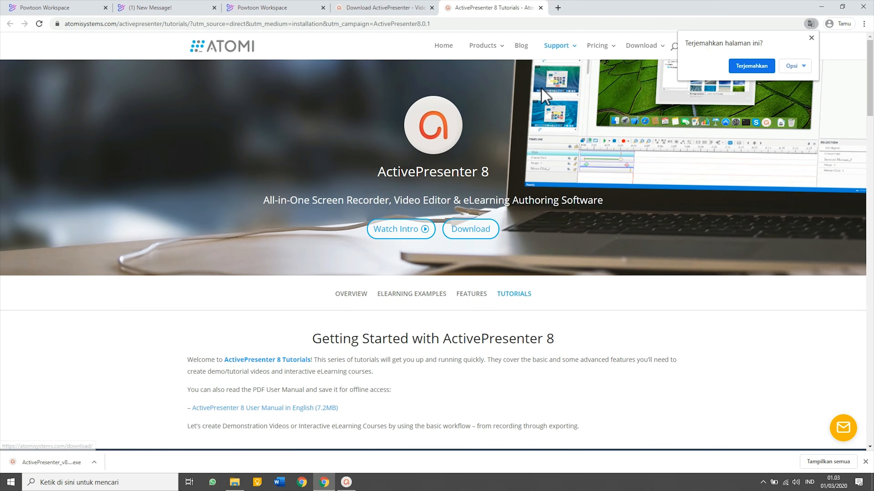
Close the tutorials page, hide Chrome and File Explorer, and finish setup launching ActivePresenter.
left_click(541, 8)
left_click(822, 7)
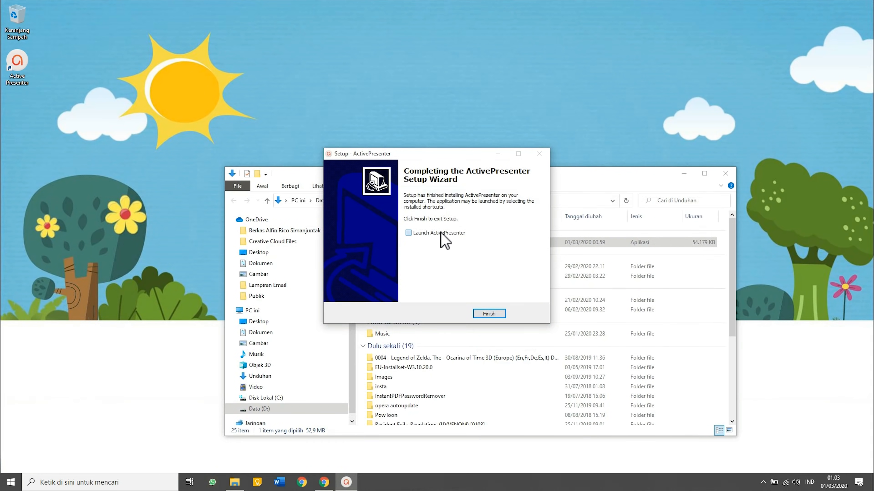
left_click(684, 175)
left_click(488, 314)
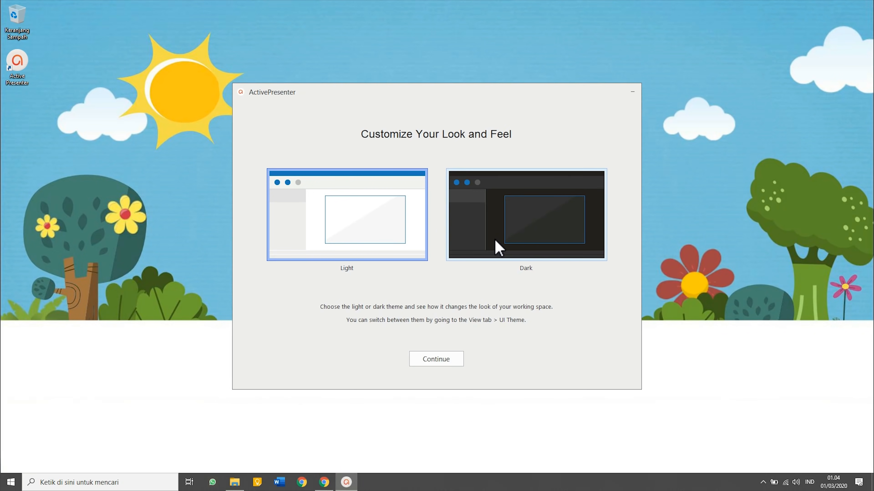
Pick the Dark interface theme and start a new Record Video project.
left_click(550, 241)
left_click(457, 366)
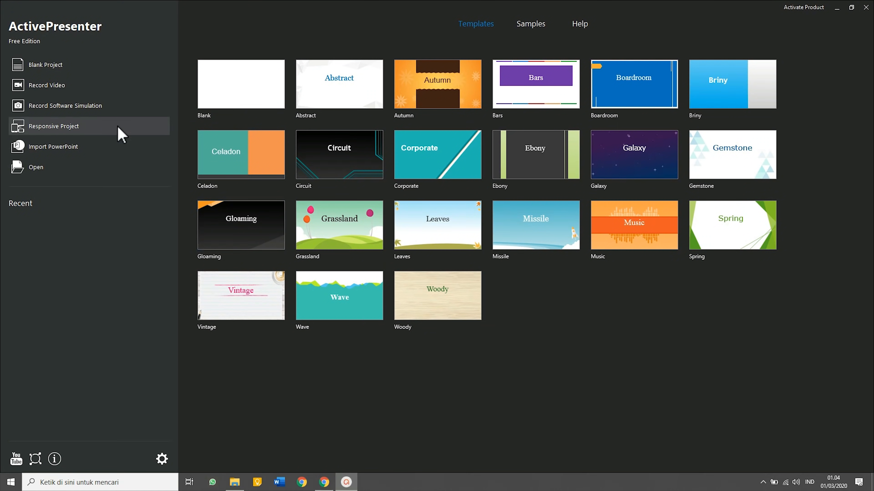
left_click(74, 88)
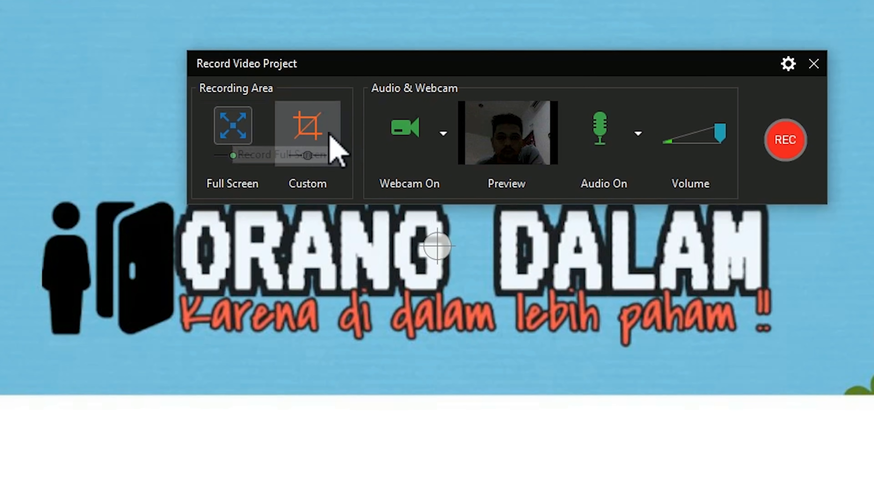
Turn the webcam off, set audio to 'Do not record microphone', and show the Powtoon Workspace page.
left_click(411, 138)
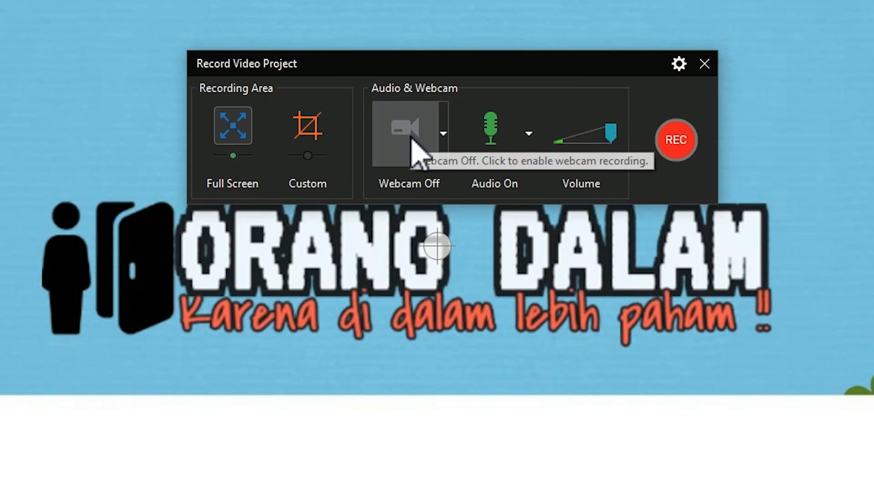
left_click(529, 134)
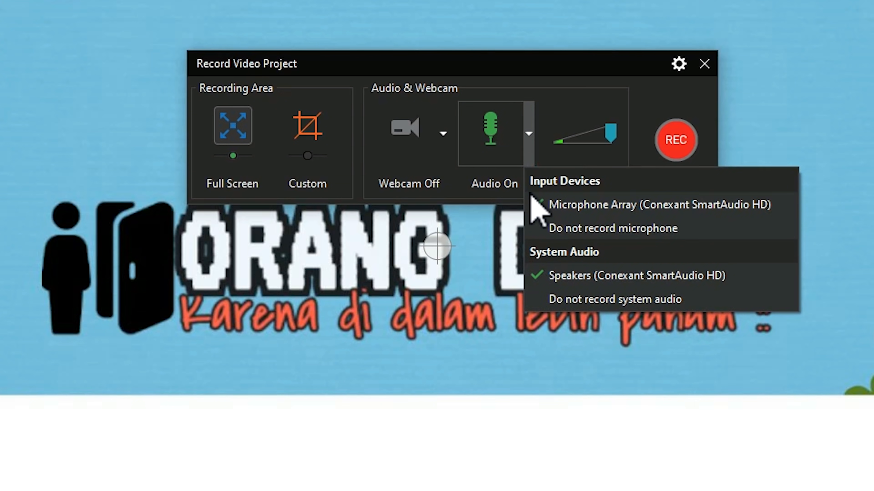
left_click(547, 229)
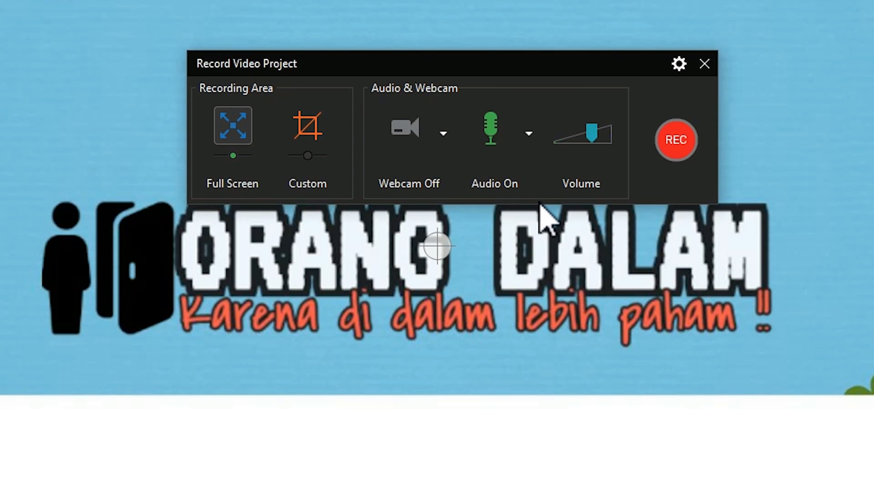
left_click(529, 134)
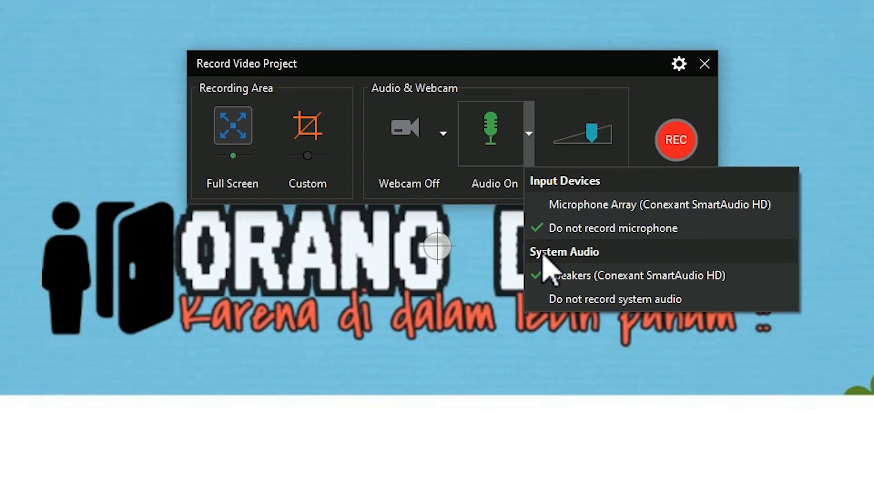
left_click(531, 156)
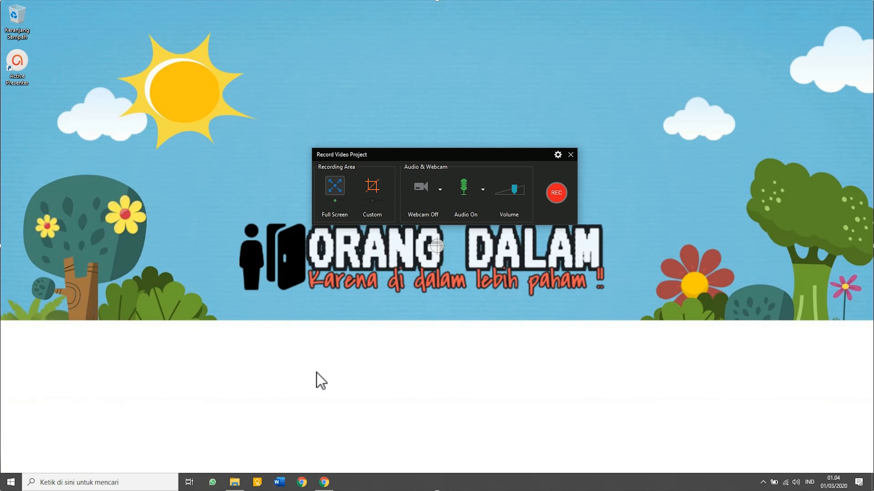
left_click(324, 483)
left_click(274, 8)
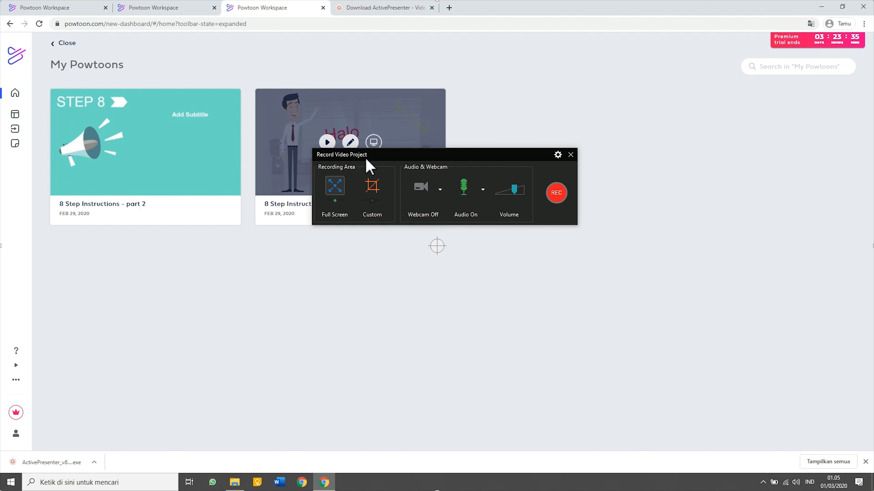
Open the part 1 preview, rewind it to the start, and show it fullscreen with the recorder moved aside.
left_click_drag(366, 166, 344, 283)
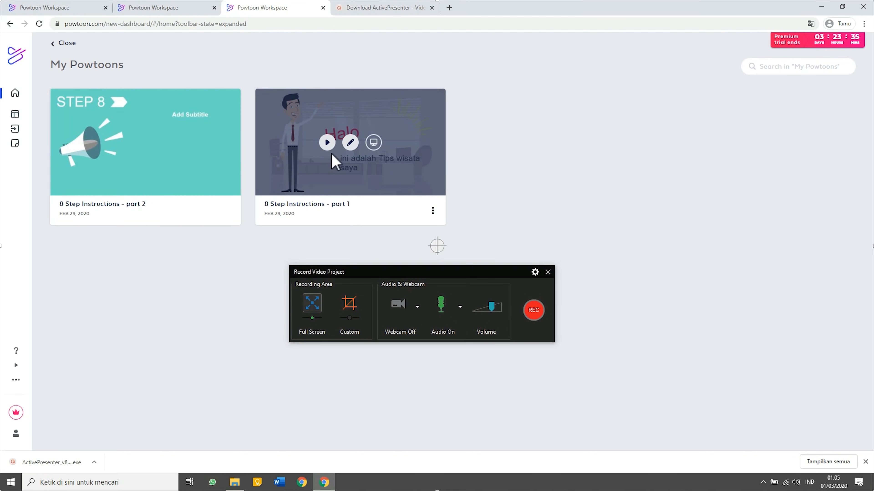
left_click(327, 142)
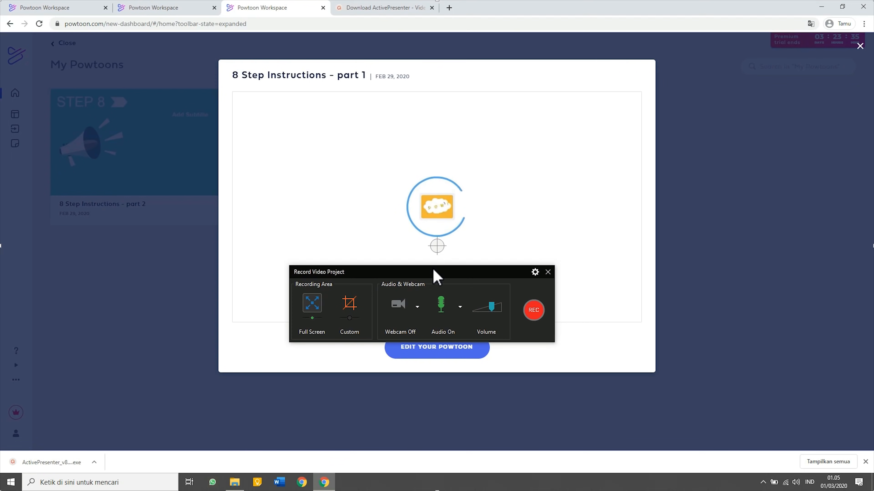
left_click_drag(433, 270, 168, 213)
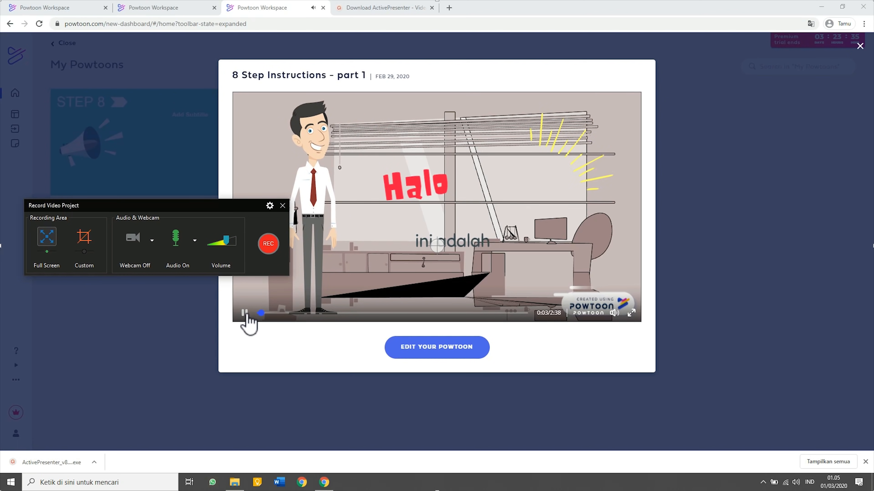
left_click(245, 313)
left_click(258, 313)
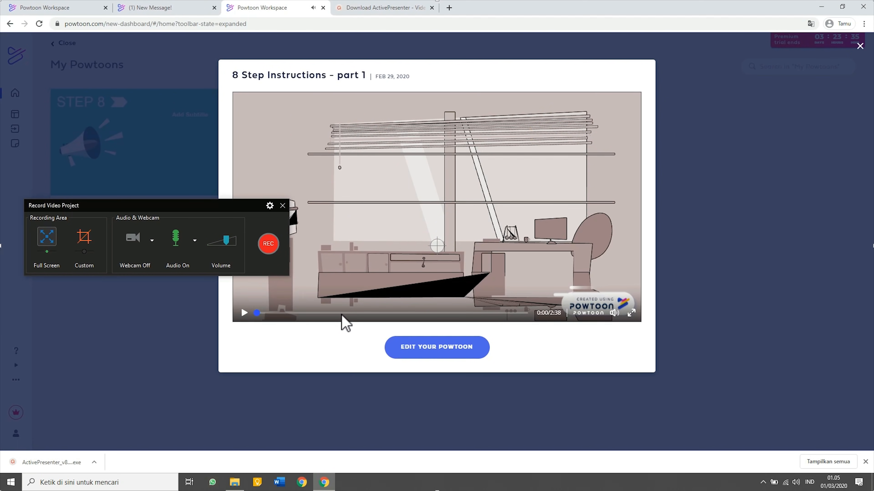
left_click(630, 313)
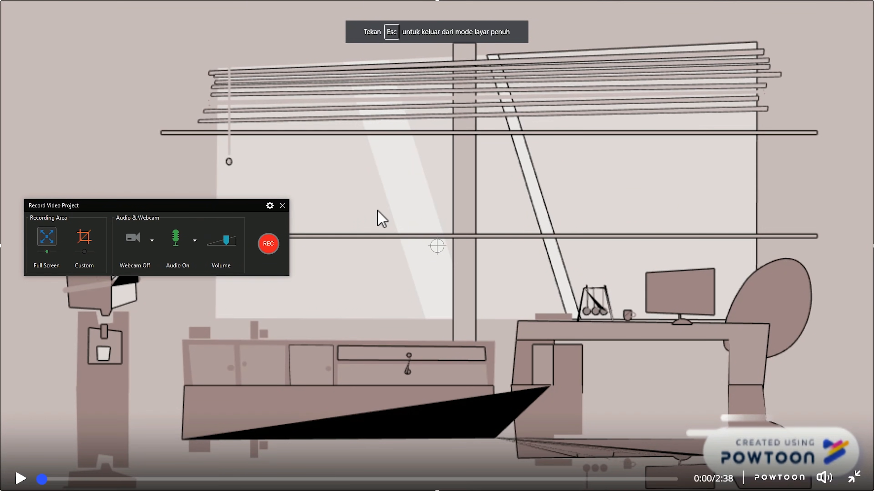
left_click_drag(152, 205, 140, 61)
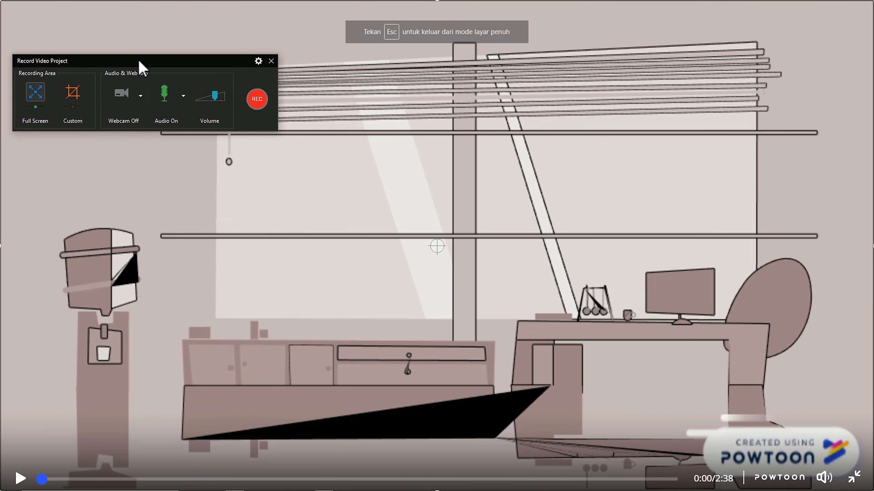
Record the full fullscreen playback, close the preview, and stop recording from the ActivePresenter tray icon.
left_click(256, 99)
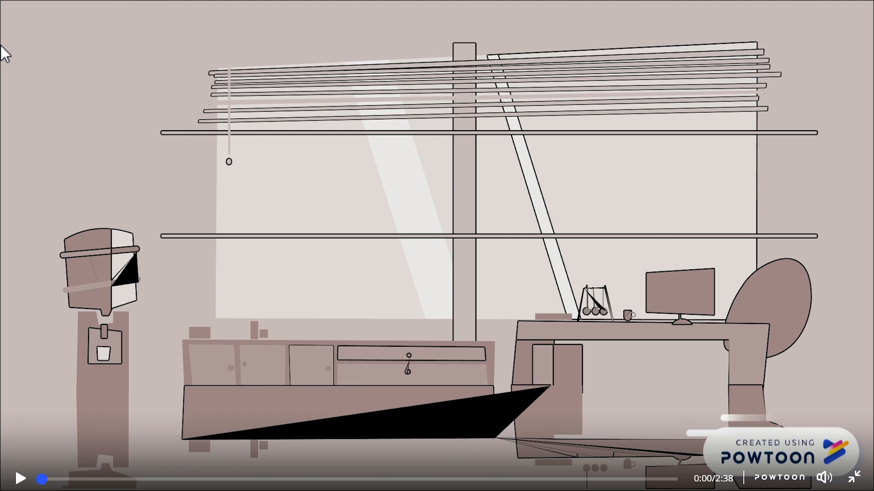
key("space")
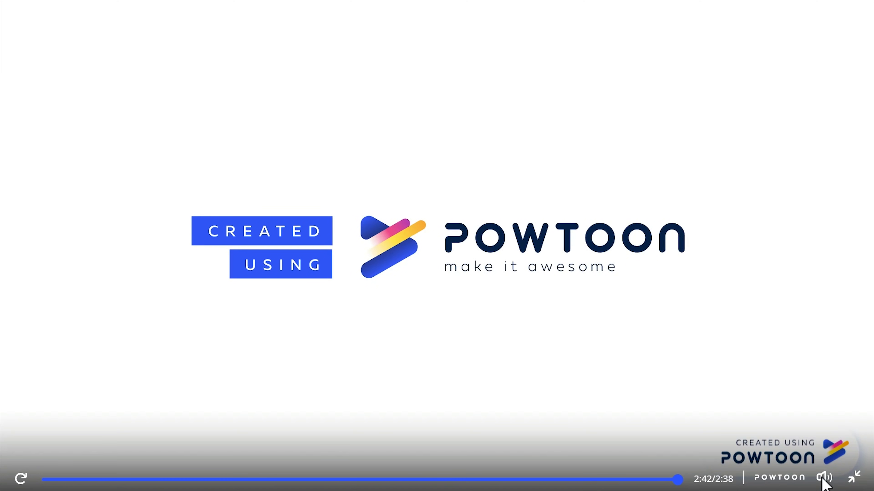
left_click(854, 480)
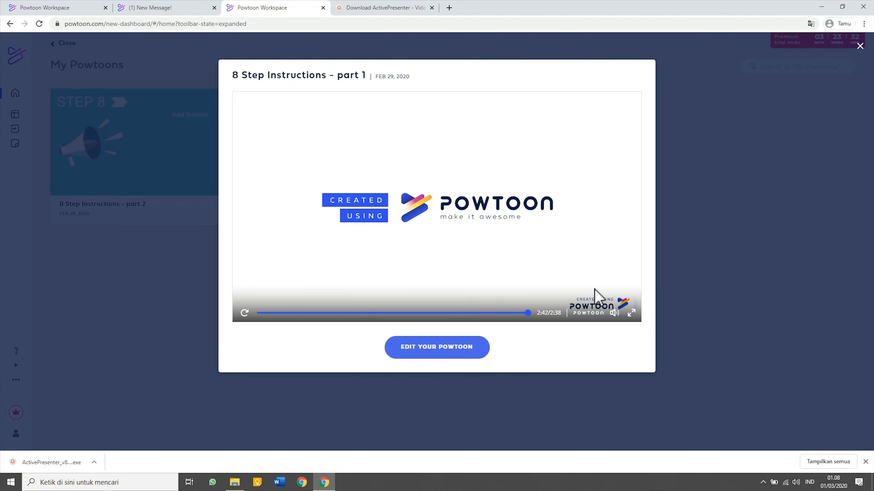
left_click(860, 46)
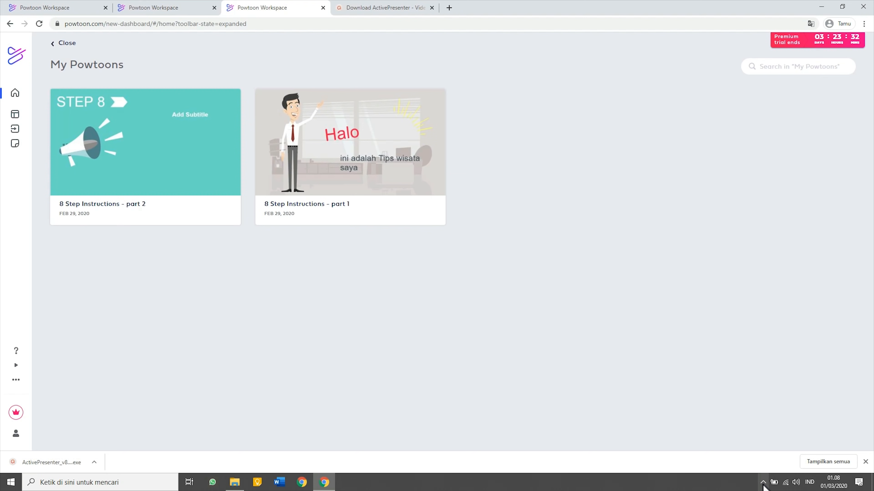
left_click(763, 483)
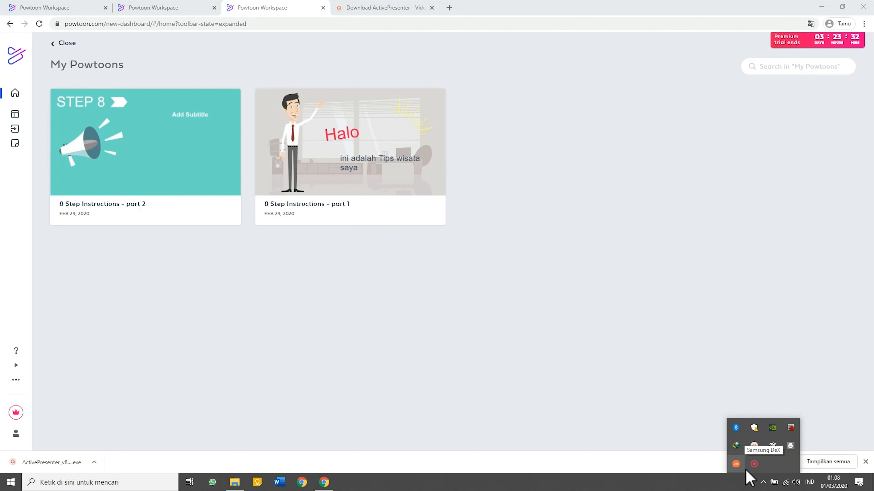
left_click(754, 446)
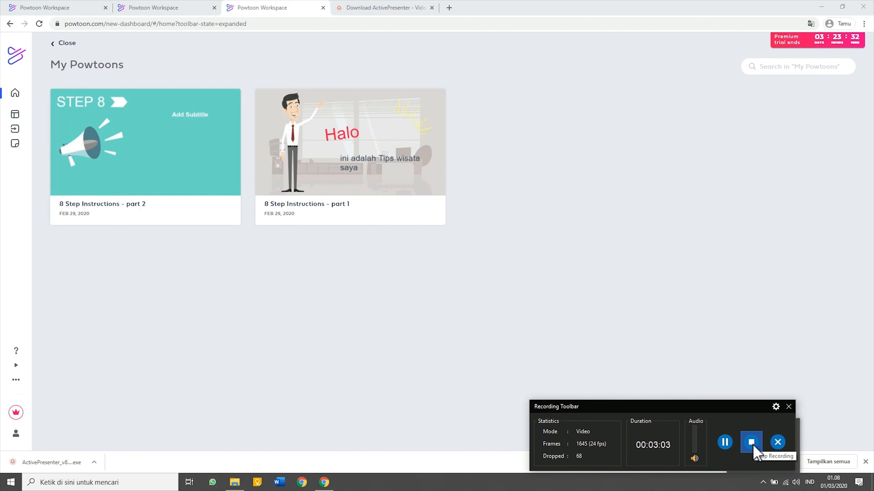
left_click(752, 443)
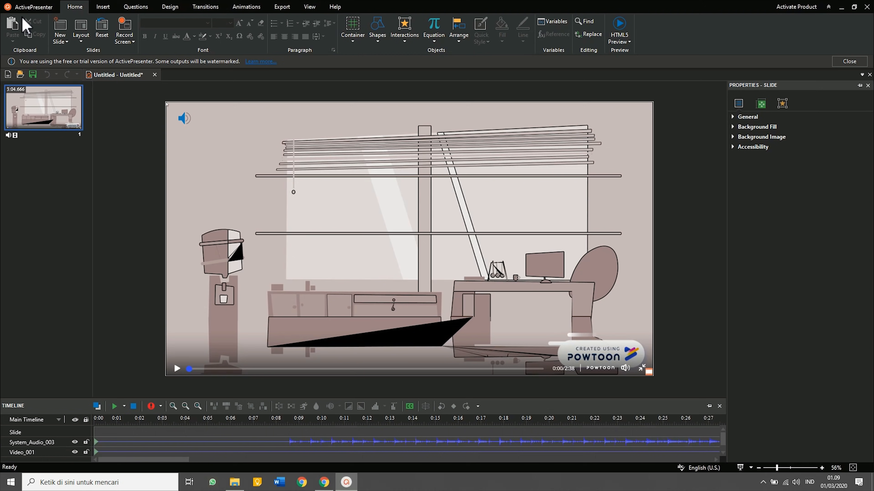
From the ActivePresenter menu, start setting up another Record Video capture.
left_click(26, 6)
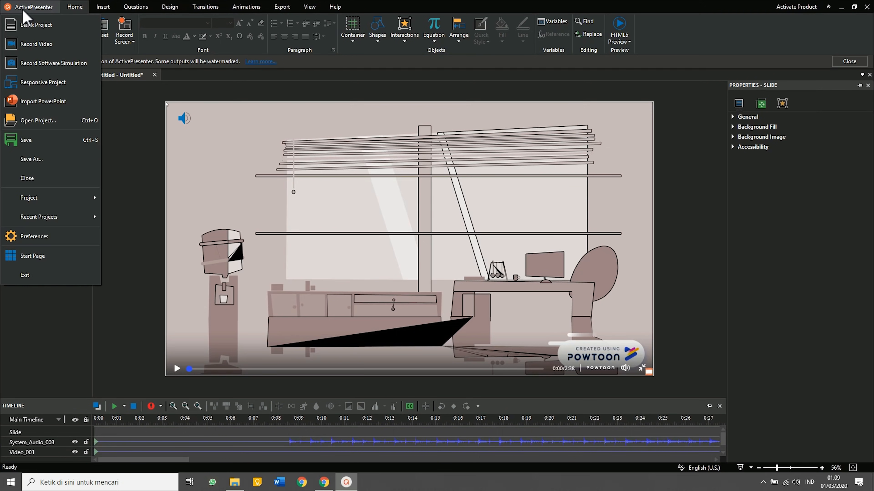
left_click(32, 51)
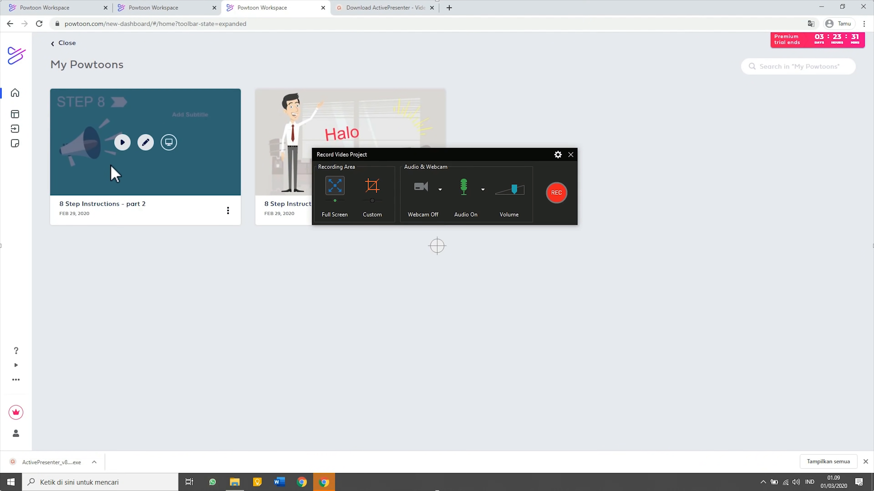
Play the '8 Step Instructions - part 2' preview full screen from its beginning.
left_click(121, 141)
left_click_drag(383, 155, 86, 210)
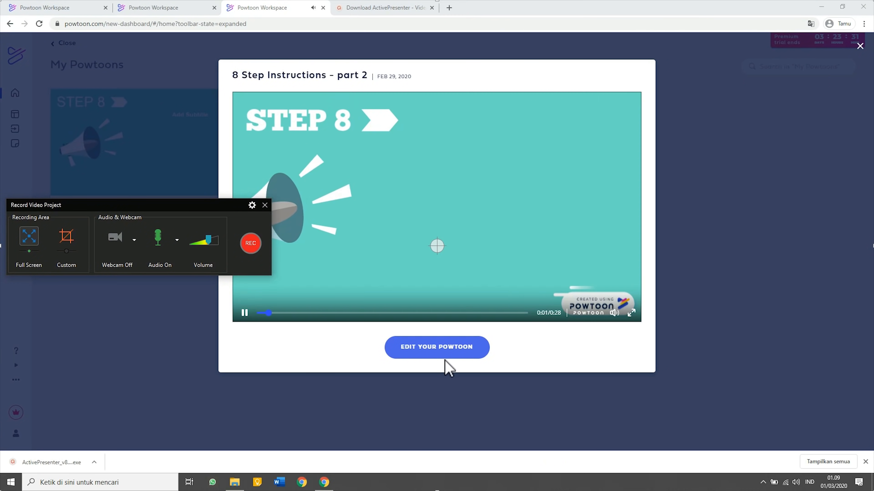
left_click(244, 313)
left_click(631, 313)
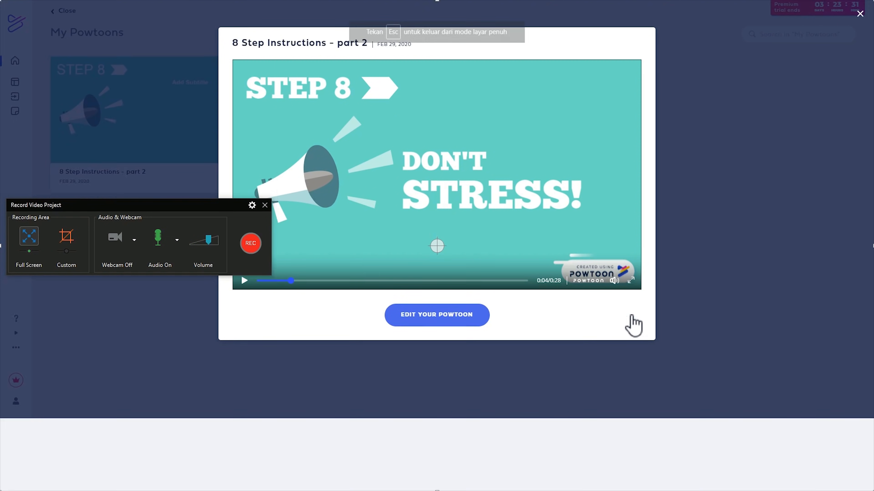
left_click_drag(123, 479, 42, 479)
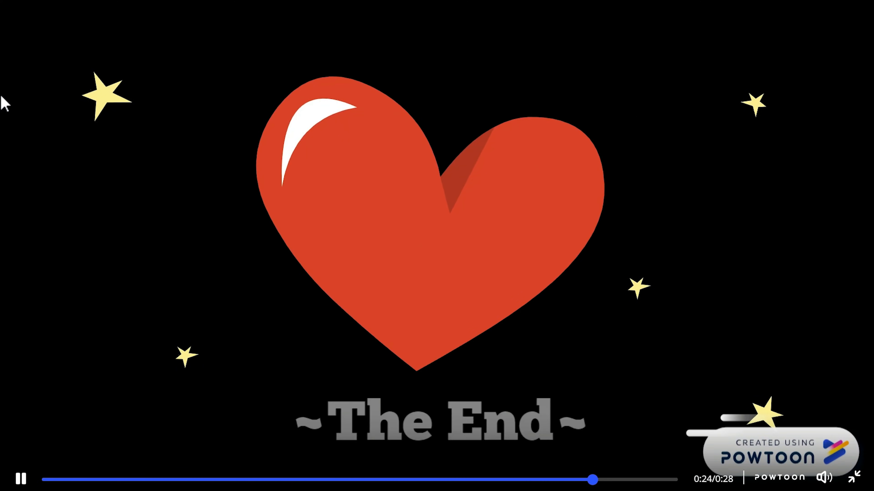
After the video ends, exit full screen and stop the ActivePresenter recording from the tray.
key("Escape")
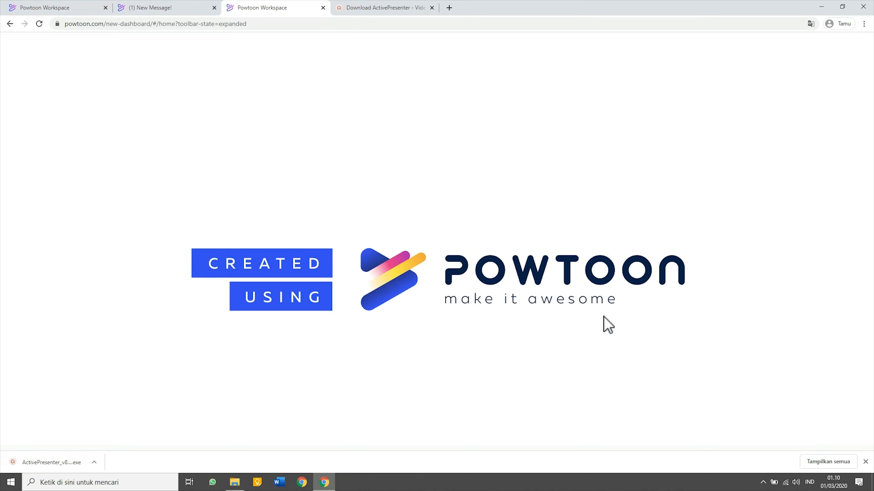
left_click(760, 485)
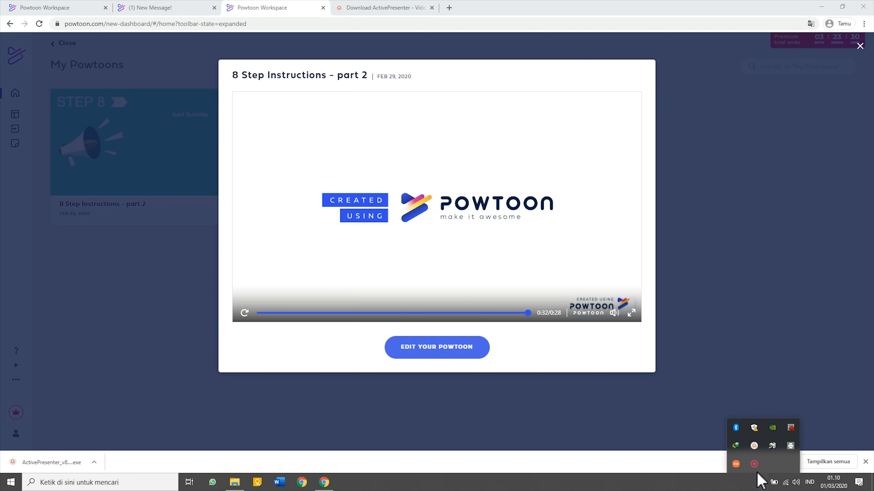
left_click(754, 446)
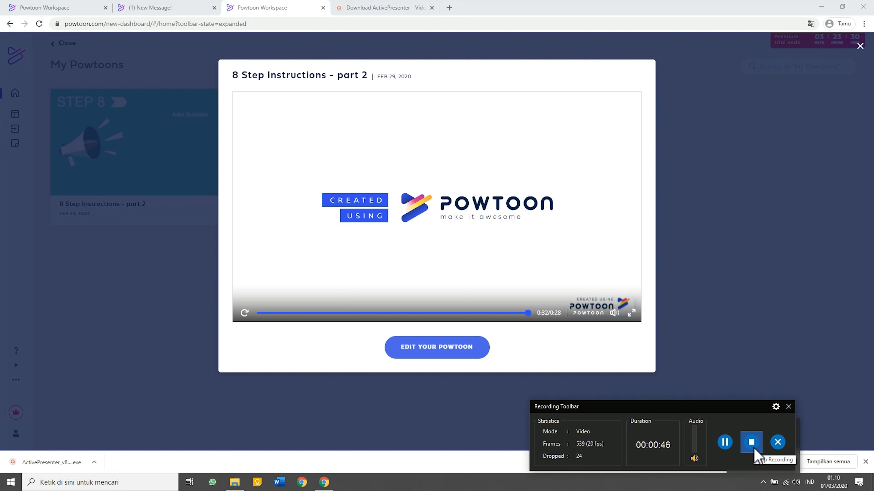
left_click(754, 449)
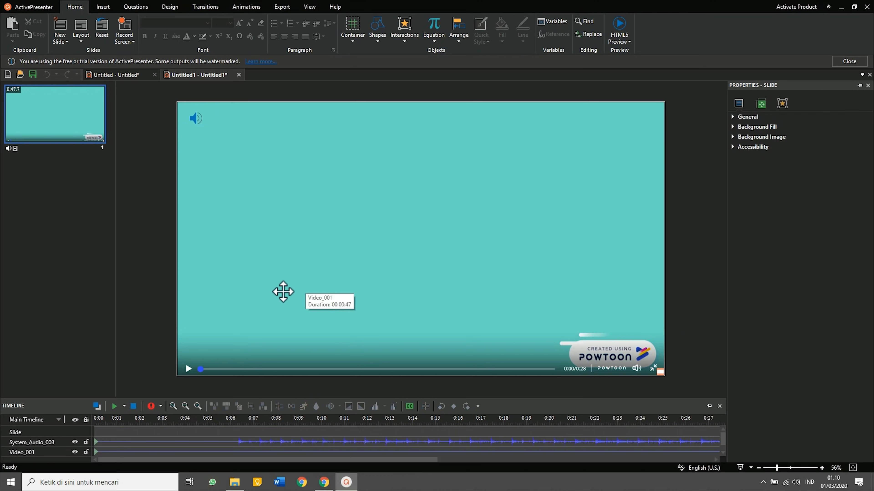
Compare the Untitled and Untitled1 projects, ending back on the part 1 Untitled project.
left_click(114, 77)
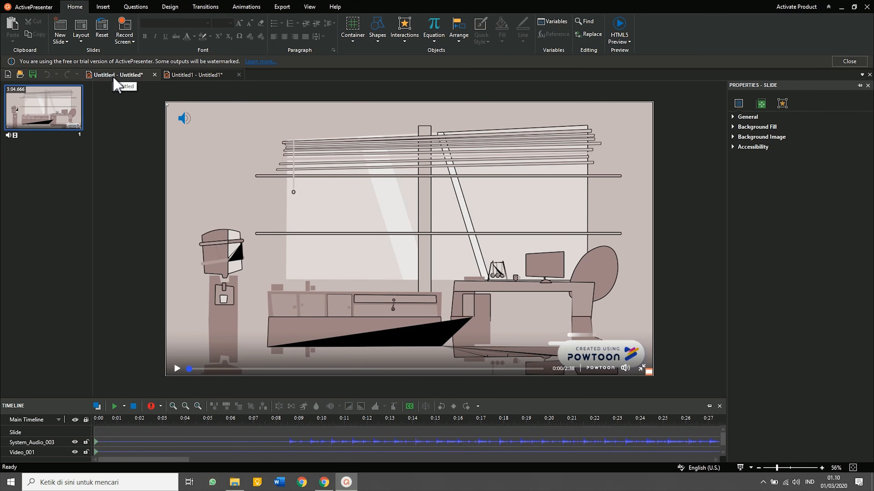
left_click(185, 78)
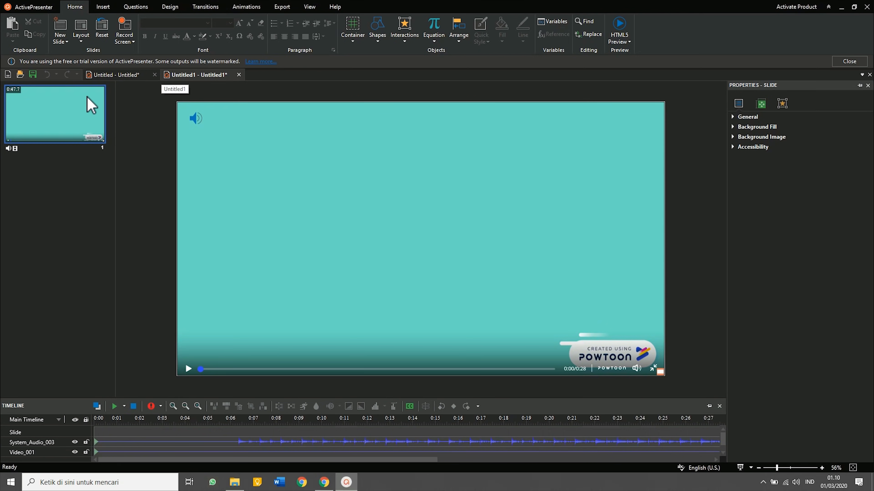
left_click(119, 75)
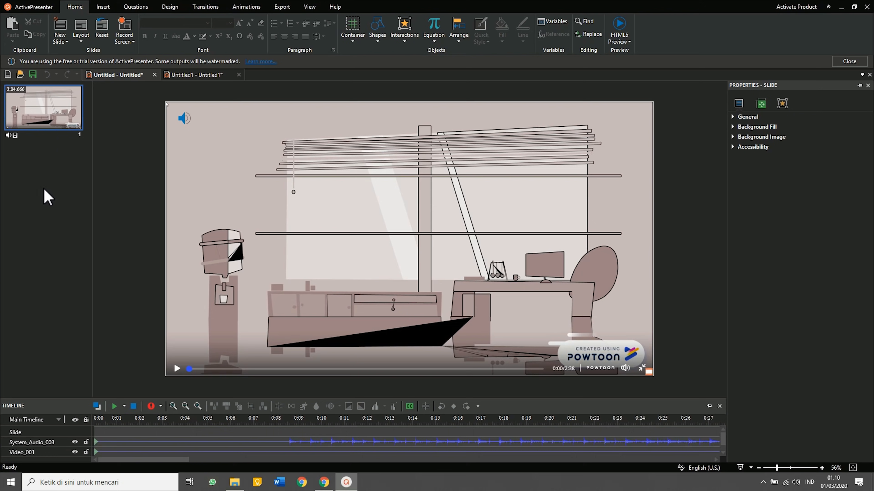
Select slide 1 and zoom the timeline out to show the whole 3:04 recording.
left_click(55, 123)
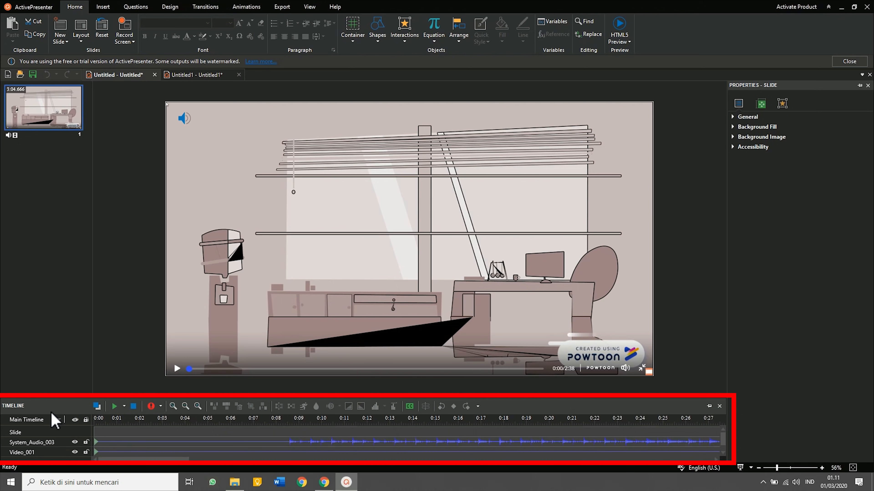
left_click(185, 407)
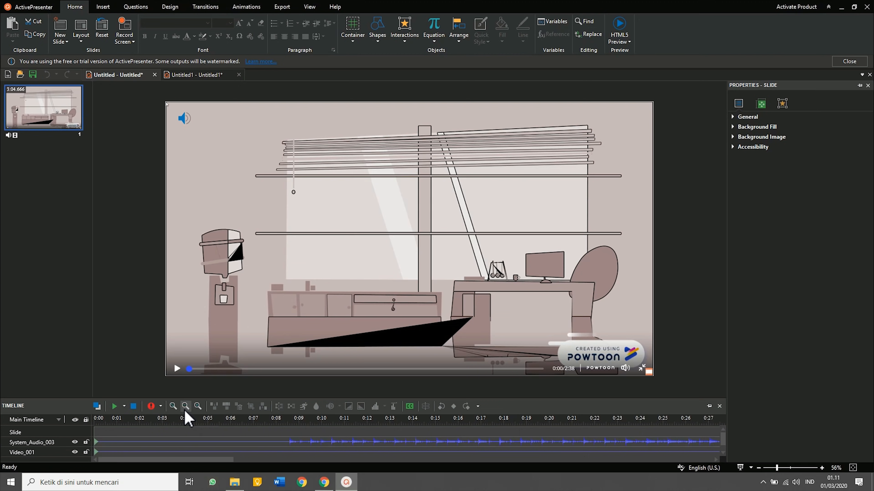
left_click(185, 407)
left_click(186, 407)
left_click(185, 407)
left_click(185, 408)
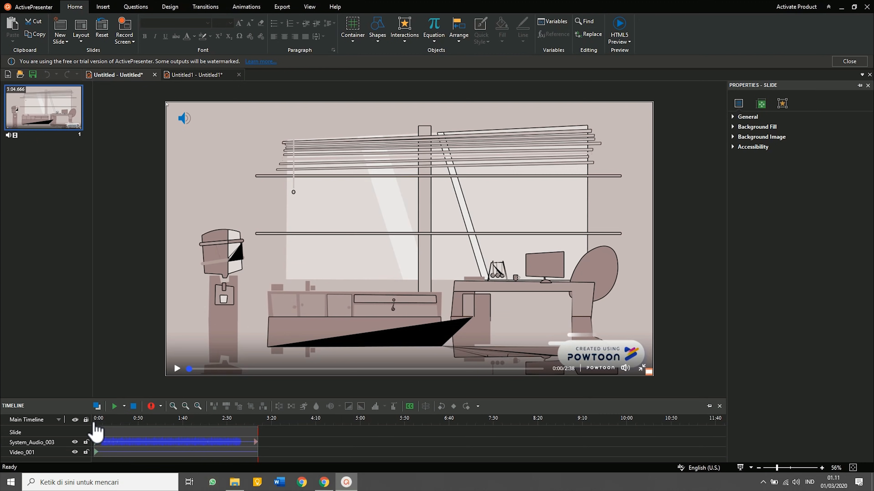
Select the range 2:46.074–3:04.666 on the timeline and delete it.
left_click(98, 428)
left_click(94, 426)
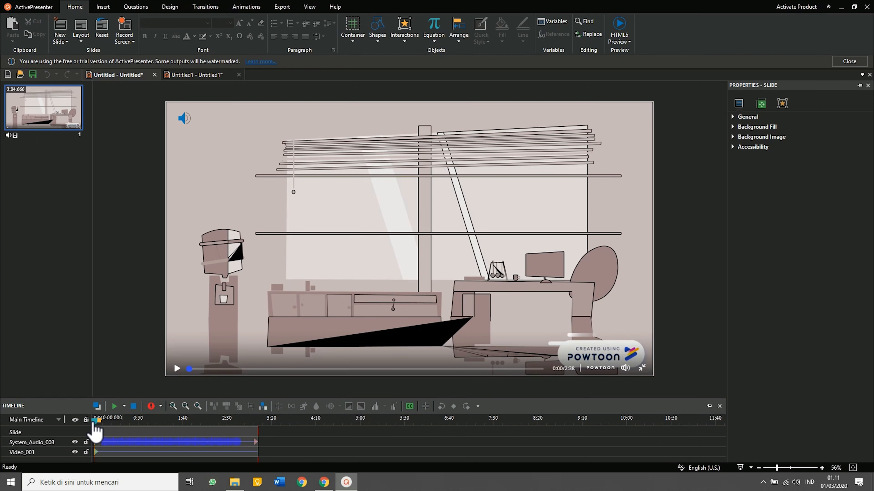
left_click_drag(104, 431, 245, 434)
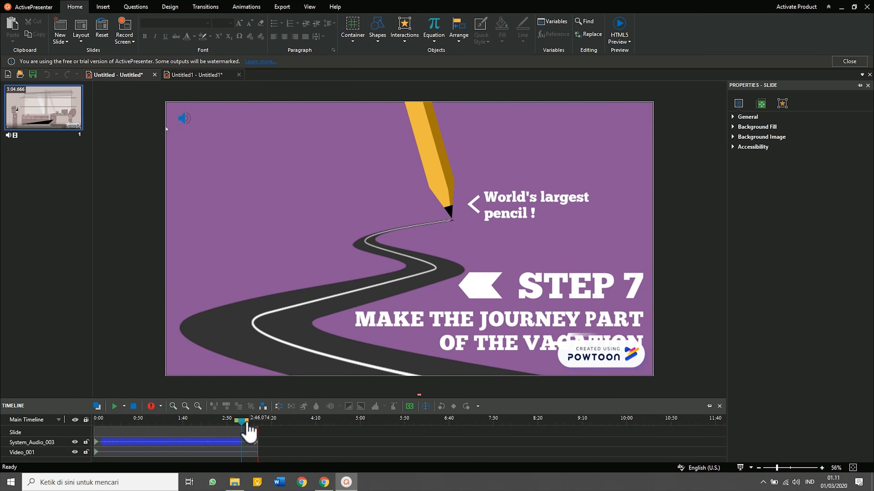
left_click_drag(252, 433, 258, 432)
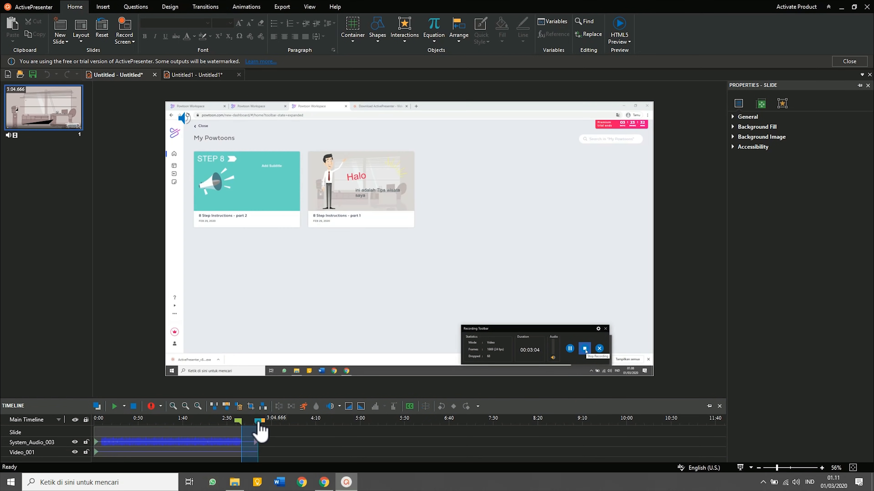
mouse_move(258, 431)
left_mouse_down()
mouse_move(249, 432)
mouse_move(257, 432)
left_mouse_up()
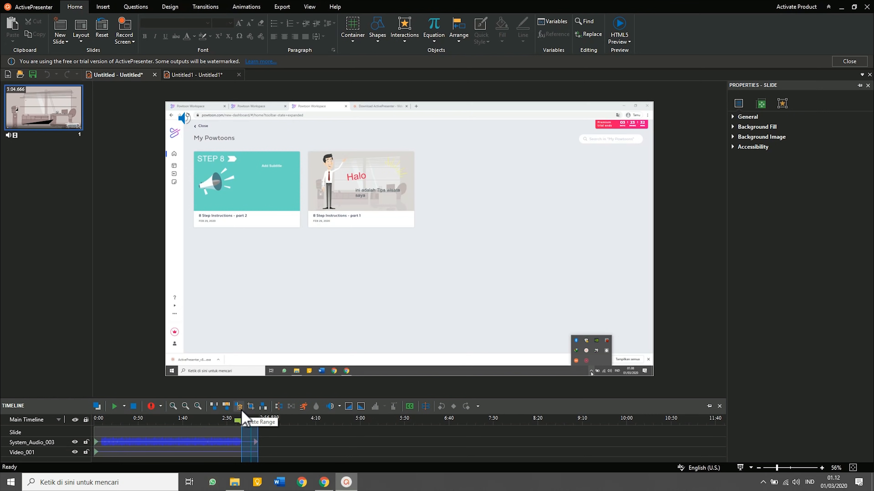
left_click(241, 410)
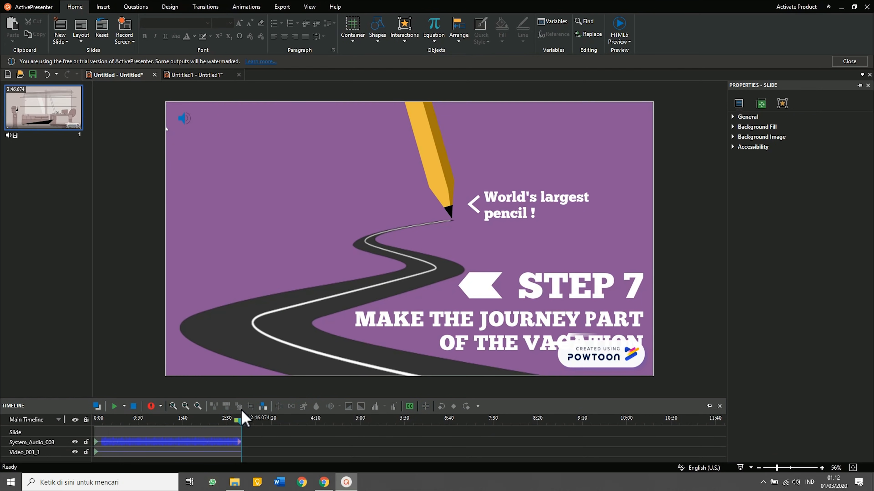
Copy the 0:47 part 2 slide from Untitled1 and paste it as slide 2 in Untitled.
left_click(38, 117)
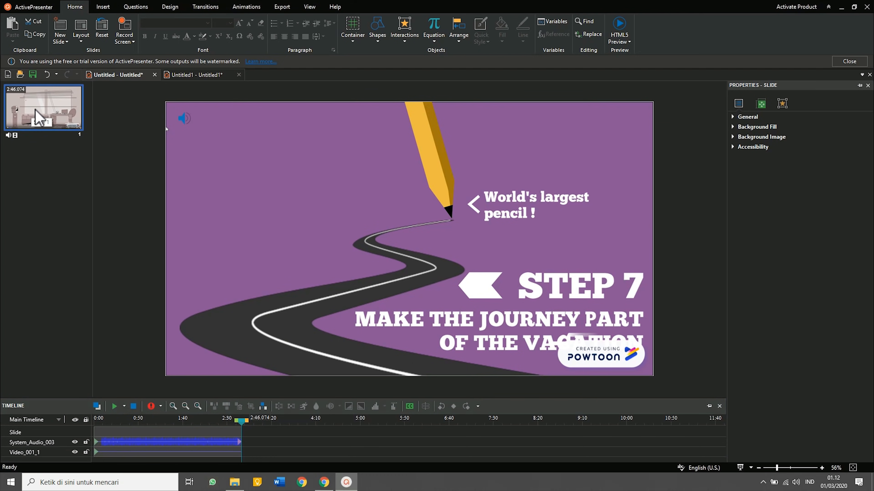
left_click(194, 75)
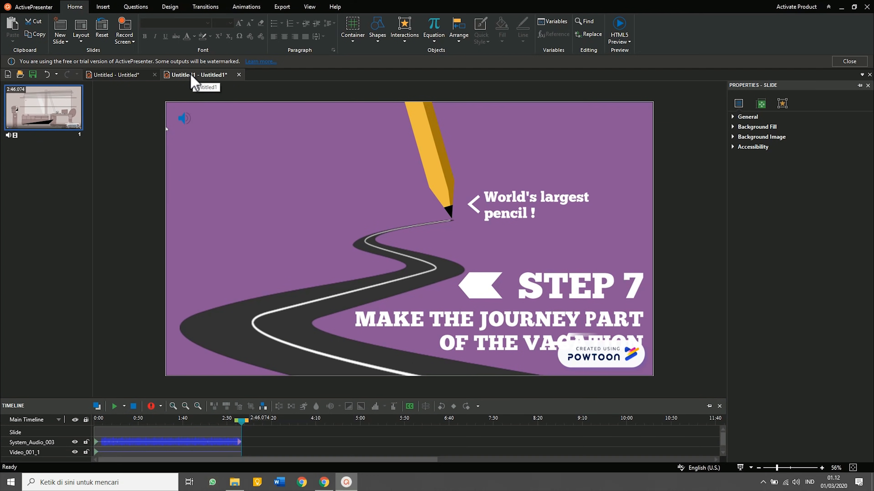
right_click(61, 123)
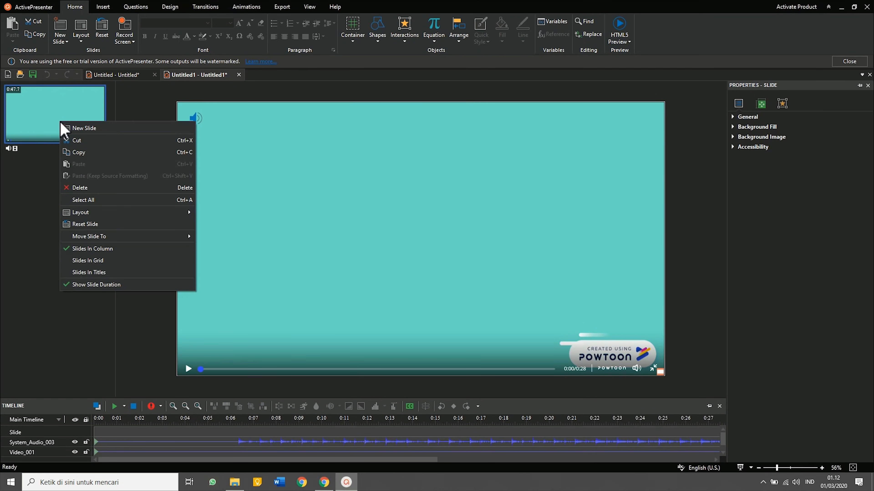
left_click(82, 153)
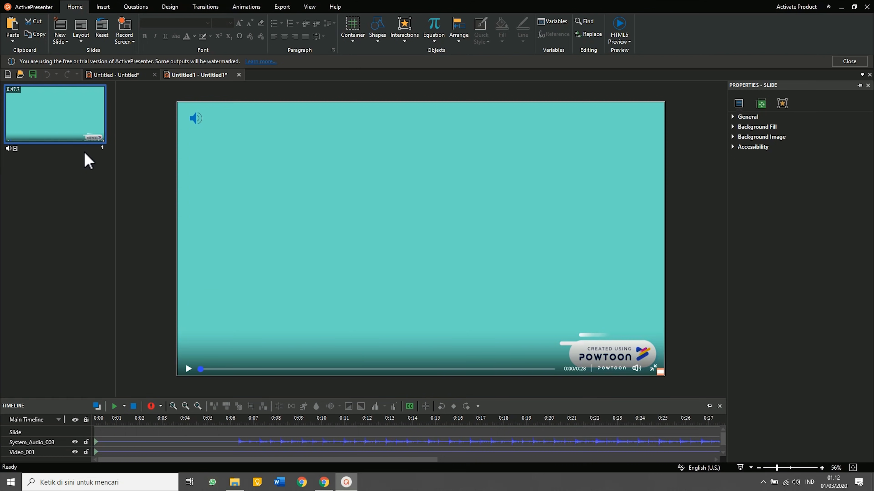
left_click(116, 74)
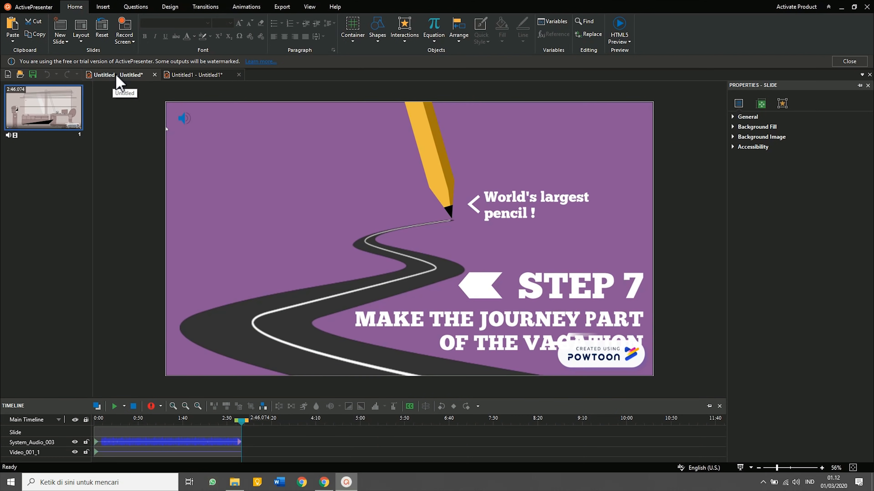
right_click(40, 169)
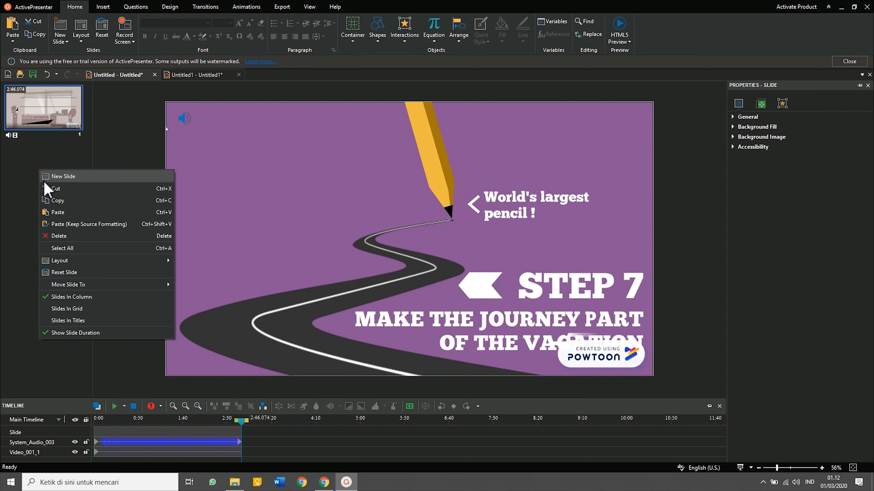
left_click(55, 211)
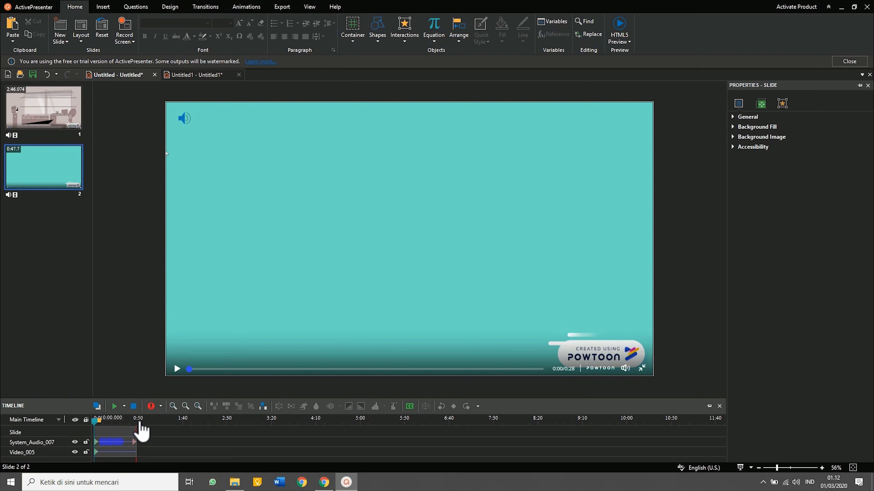
Trim slide 2 from 0:47 to 0:34, deleting the footage after 'The End'.
left_click(198, 406)
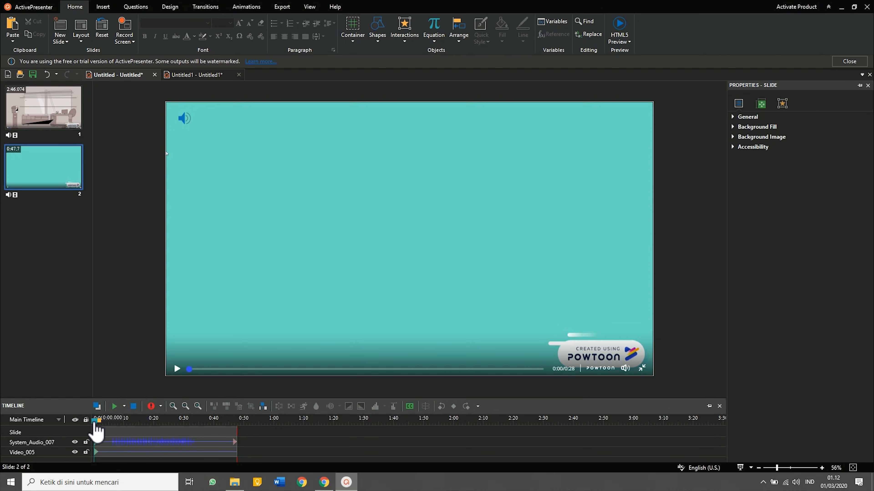
left_click_drag(95, 424, 250, 426)
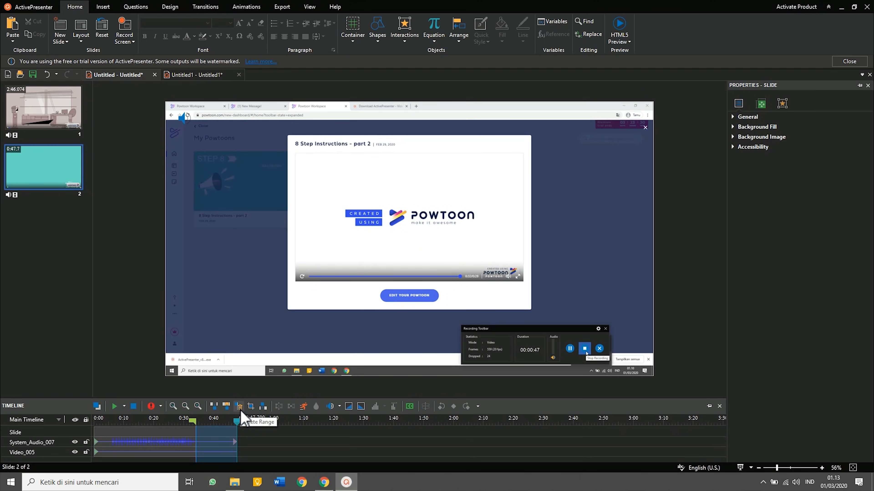
left_click(240, 413)
left_click(44, 108)
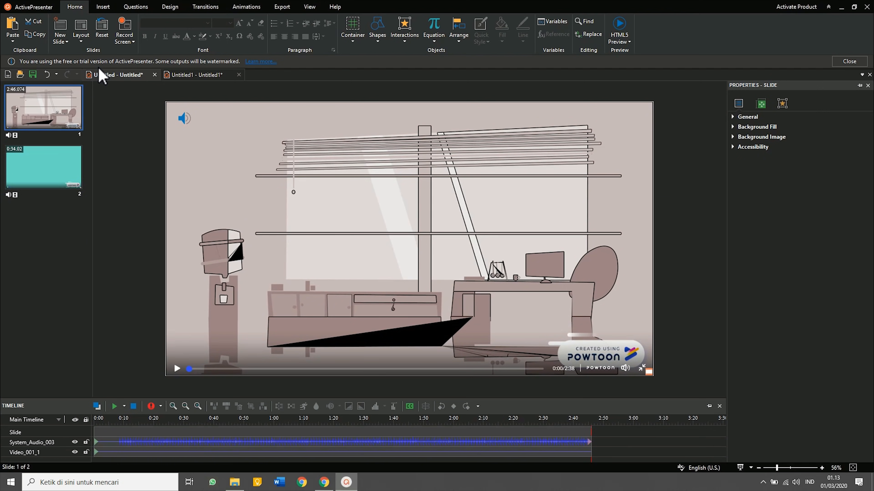
left_click(102, 9)
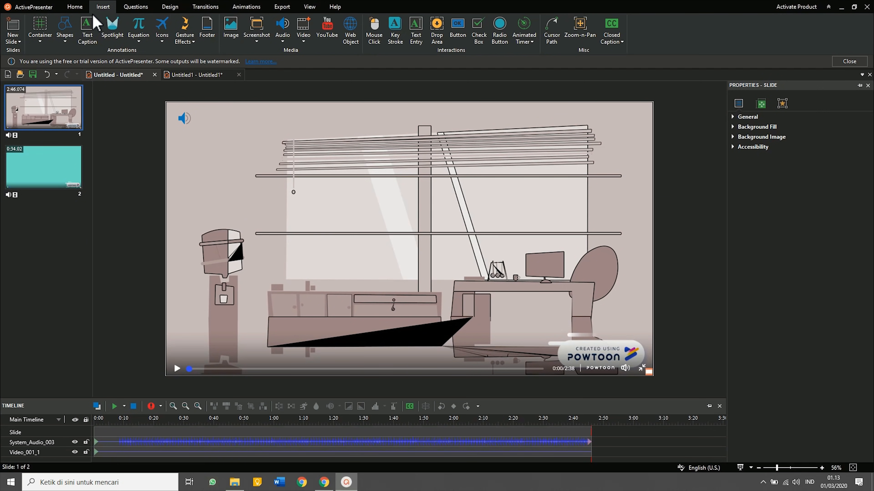
Draw a rectangle over the bottom-right Powtoon watermark labelled 'Orang Dalam' in a larger font.
left_click(64, 31)
left_click(78, 82)
left_click_drag(549, 333, 633, 359)
type("o")
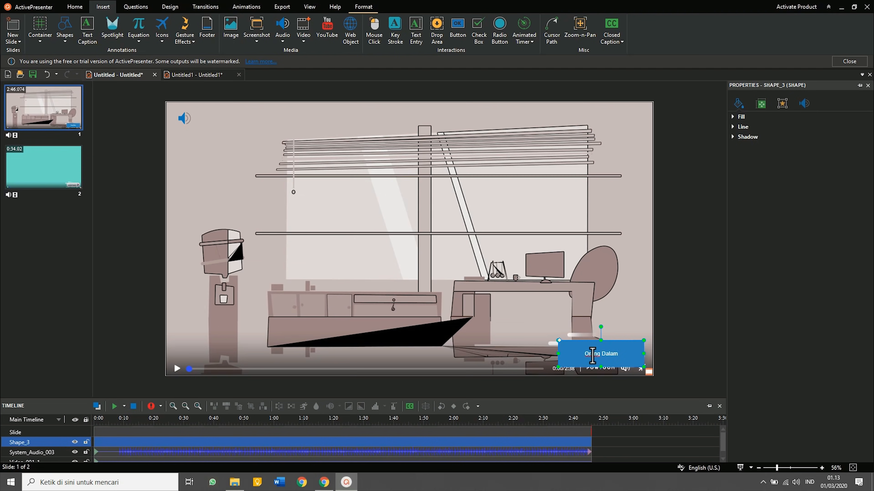
triple_click(592, 356)
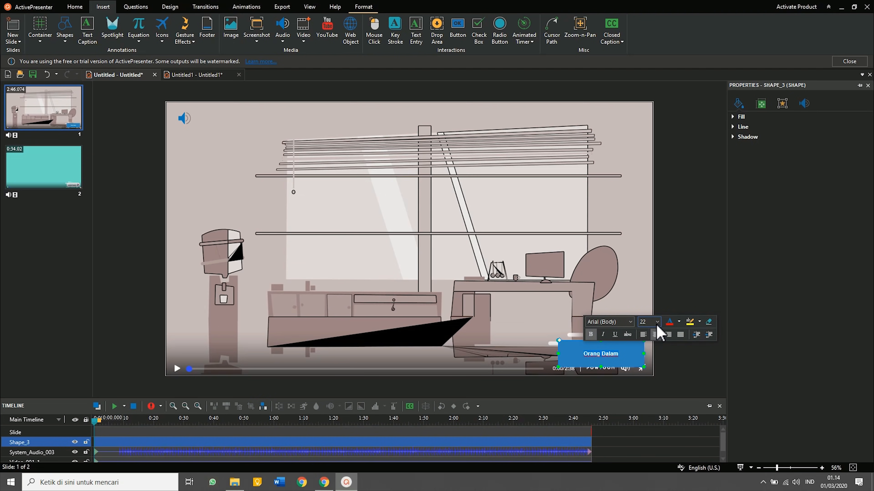
left_click(657, 321)
left_click(643, 279)
left_click(643, 280)
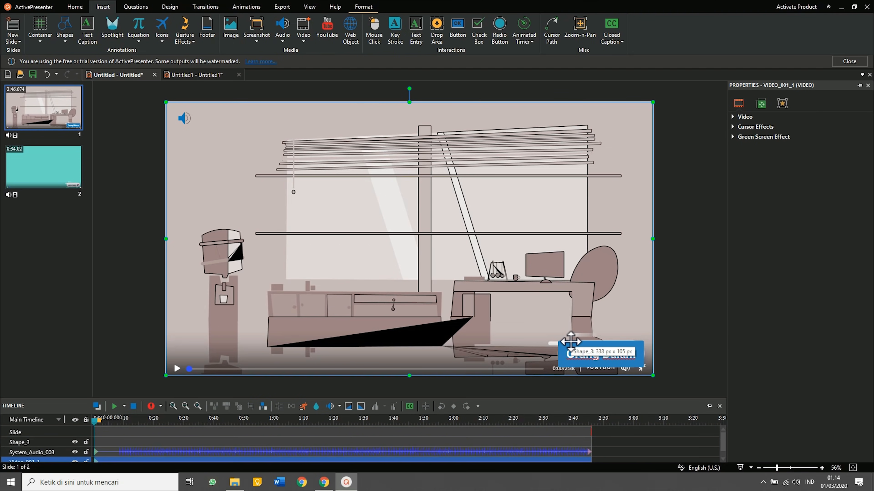
Copy the 'Orang Dalam' box from slide 1 and paste it onto slide 2.
key("Page_Down")
left_click(70, 110)
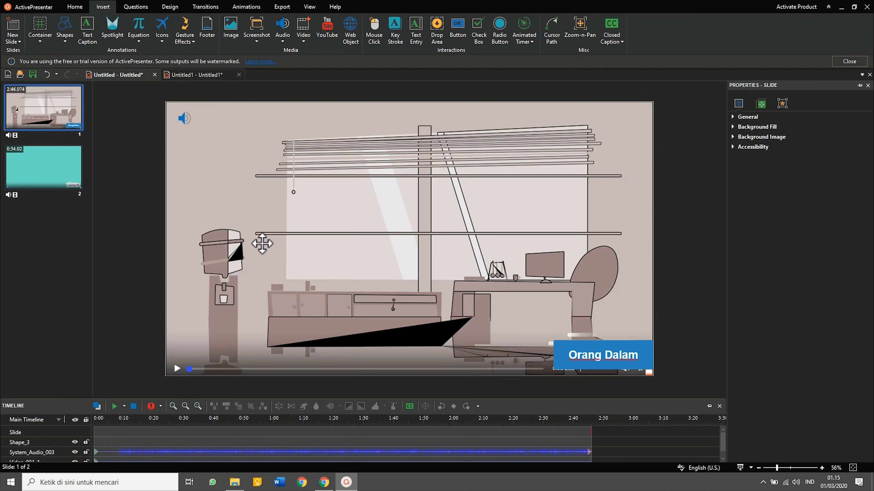
left_click(572, 351)
right_click(572, 346)
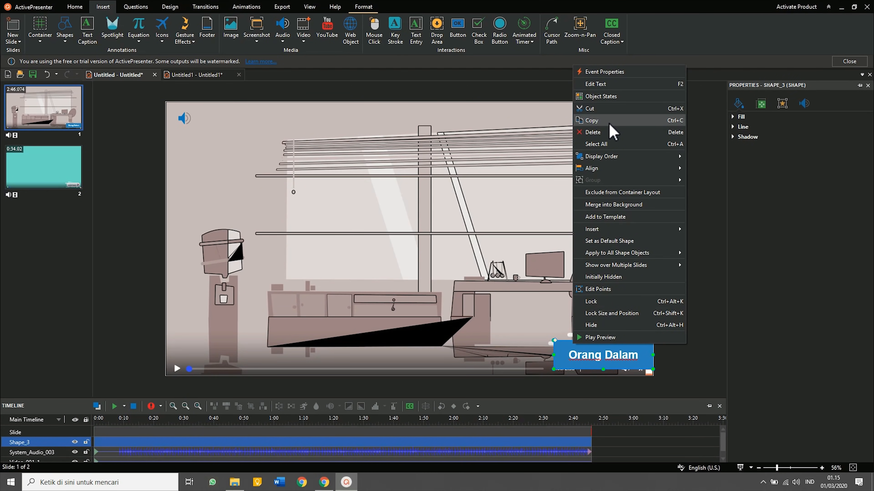
left_click(591, 120)
left_click(53, 175)
right_click(571, 328)
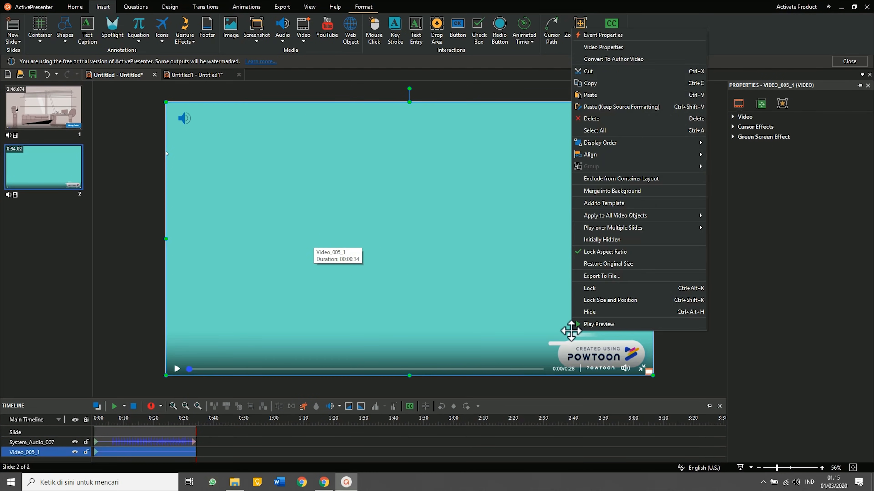
left_click(592, 86)
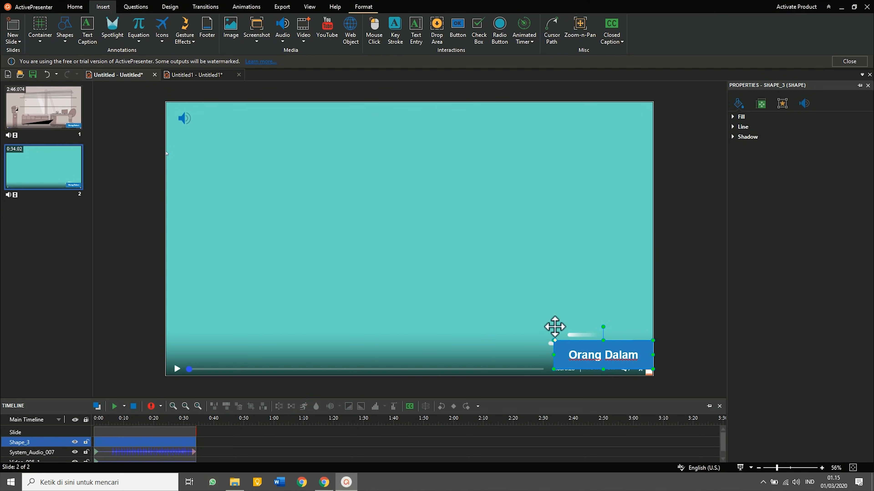
left_click(64, 116)
left_click(64, 165)
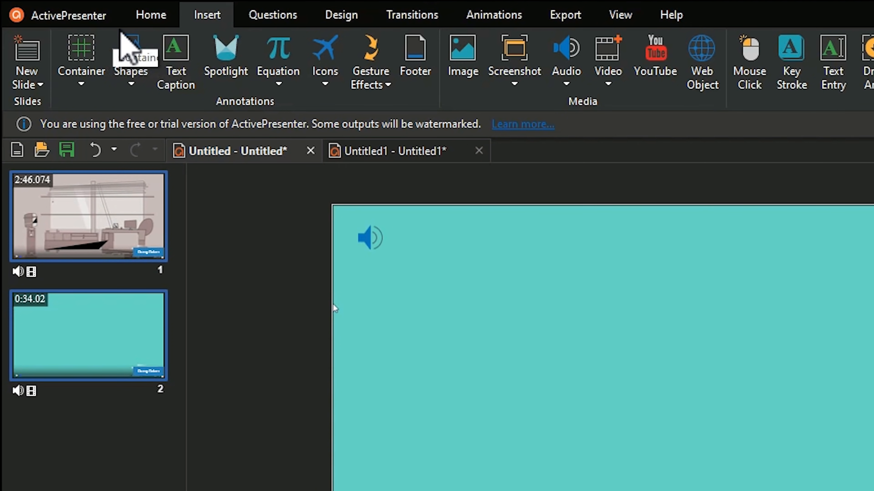
Set up a video export in MP4 format and browse to the Desktop as the destination.
left_click(581, 23)
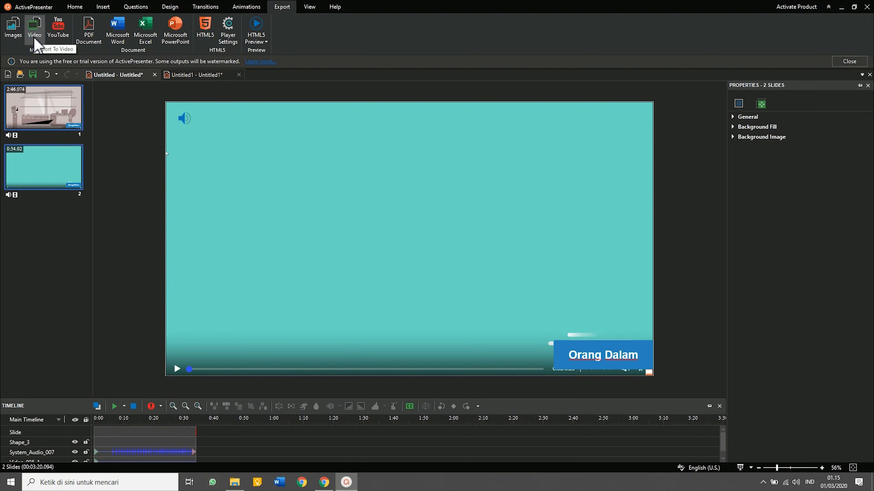
left_click(34, 31)
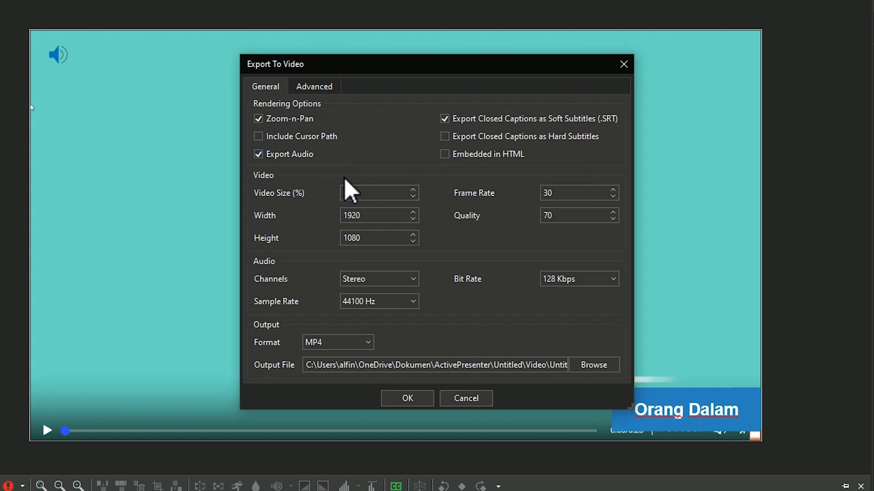
left_click(361, 349)
left_click(481, 364)
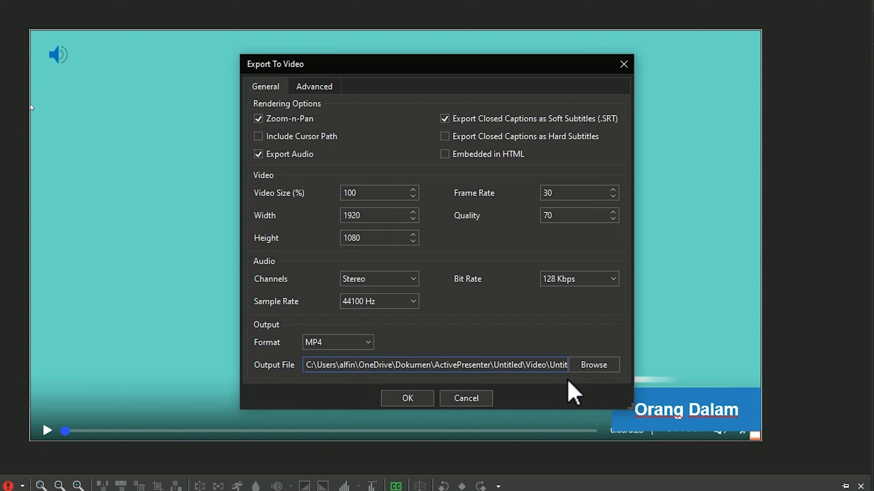
left_click(597, 367)
left_click(306, 174)
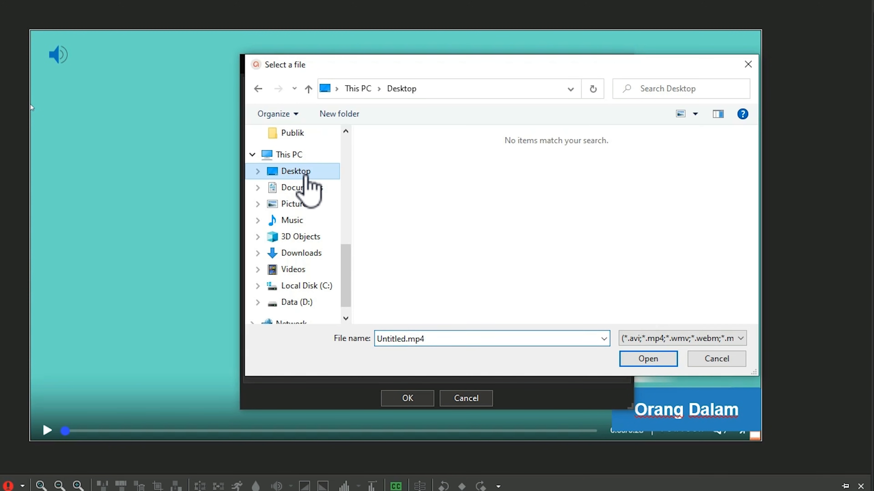
Name the output 'powtoon lebih dari 3 menit' on the Desktop and export the MP4.
left_click(405, 338)
left_click(406, 339)
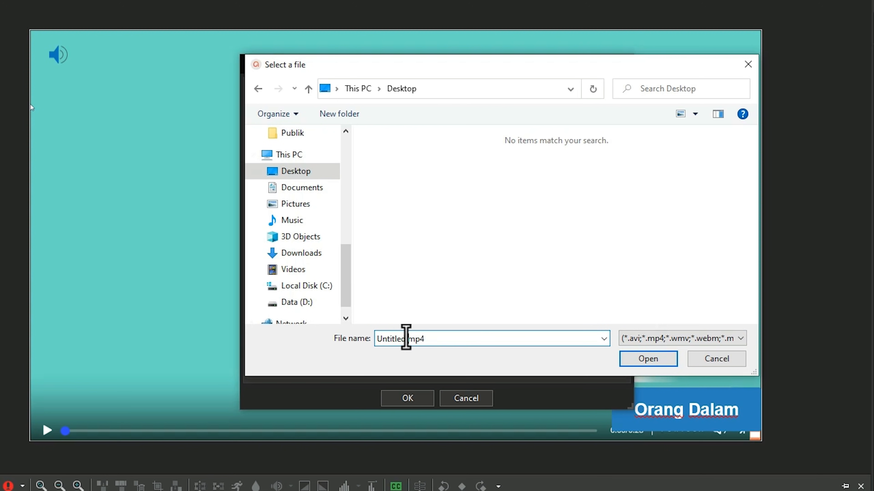
left_click_drag(402, 339, 363, 351)
type("po")
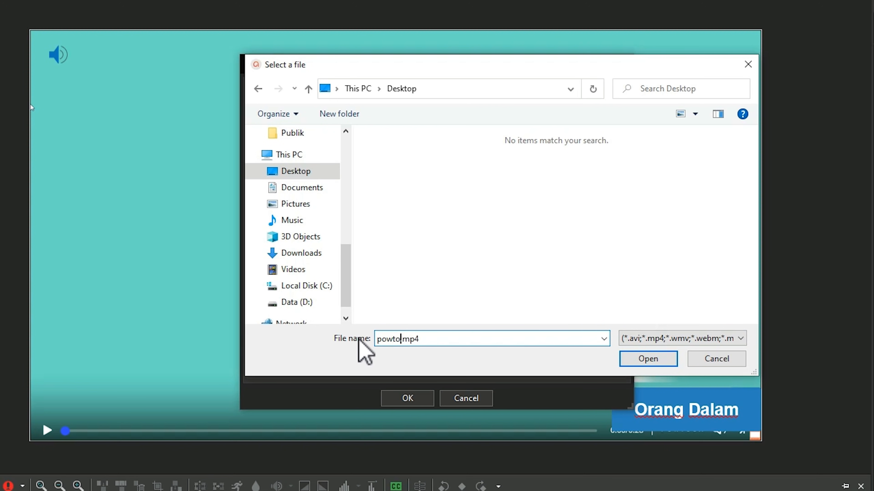
type("wtoon lebih dari 3 menit")
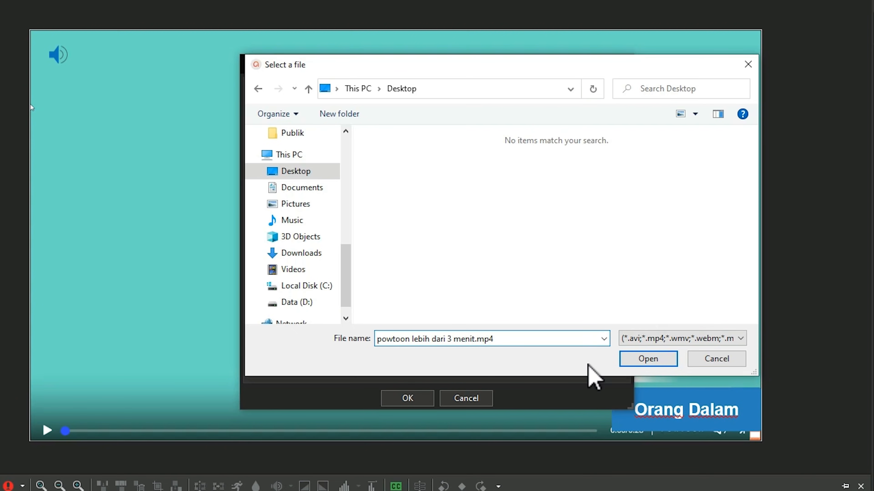
left_click(648, 360)
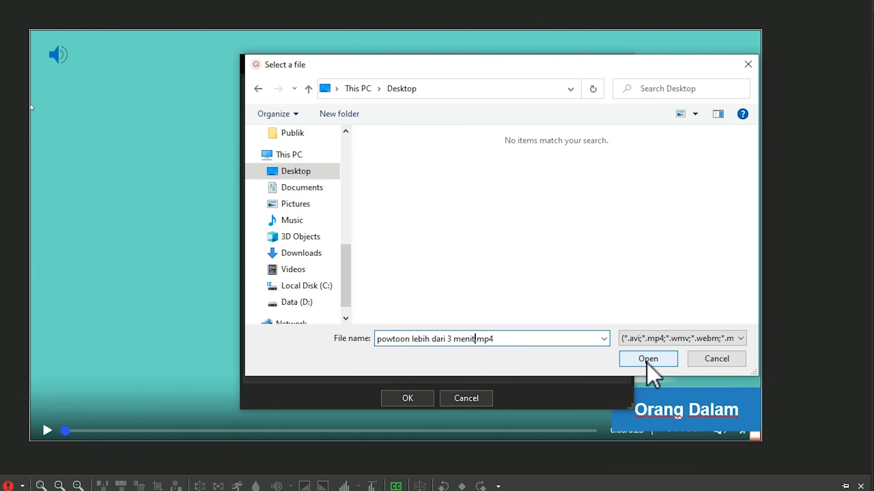
left_click(424, 402)
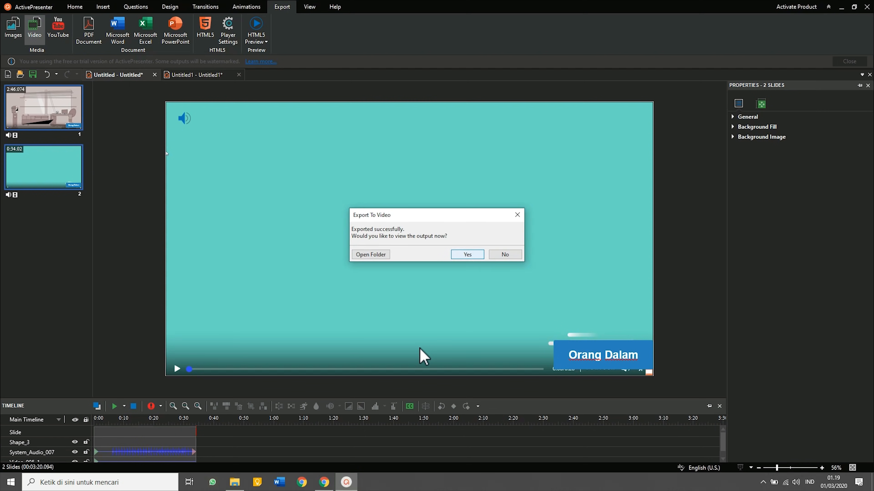
Dismiss the export message, save the project as Untitled.approj on the Desktop, and minimize Chrome.
key("Return")
key("ctrl+s")
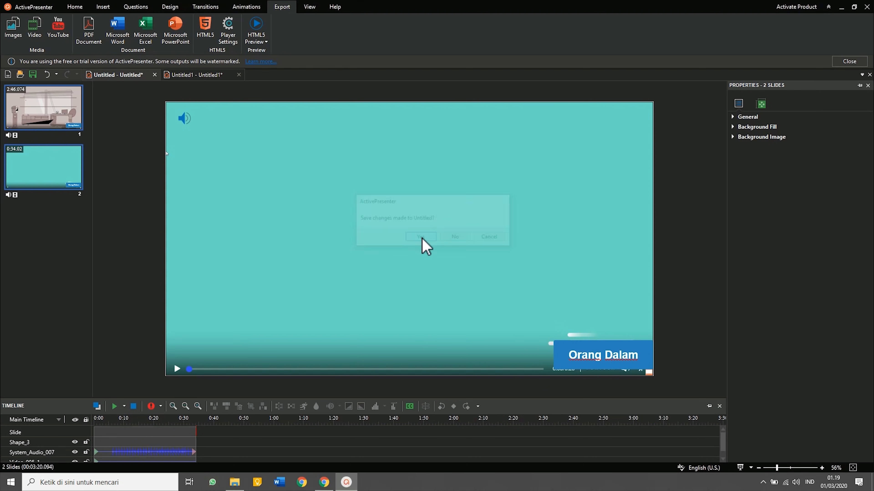
left_click(40, 75)
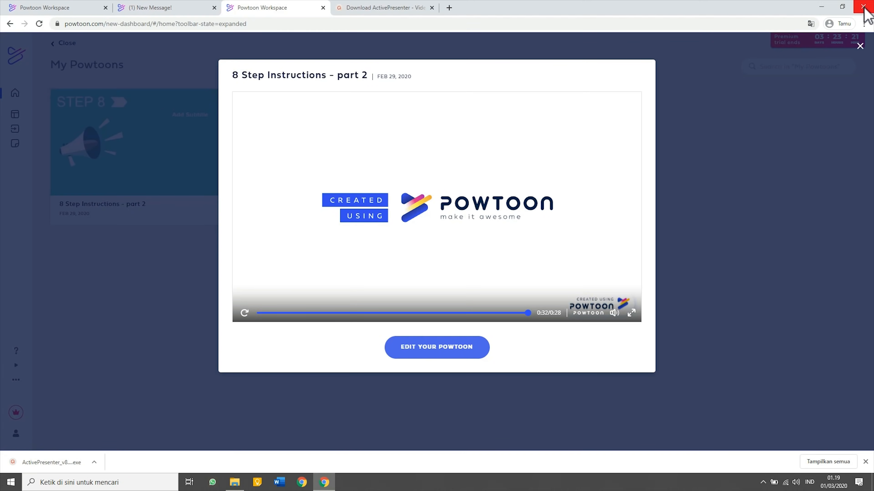
left_click(821, 7)
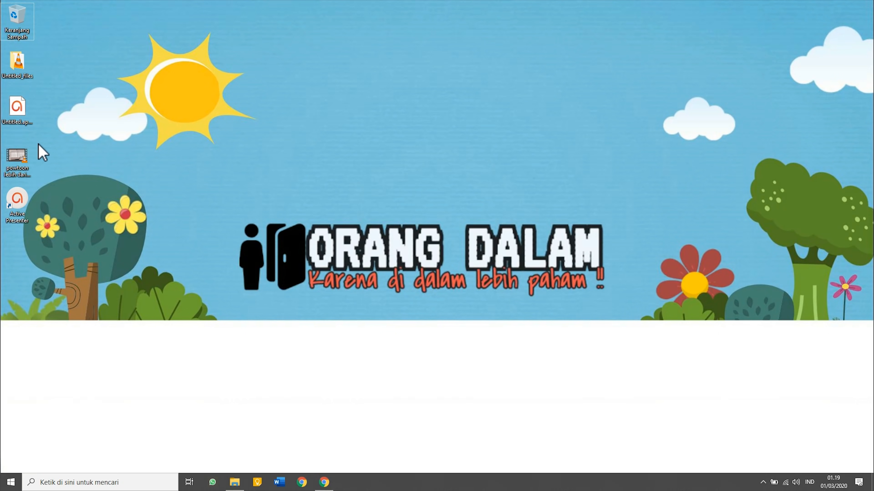
left_click(16, 158)
right_click(15, 162)
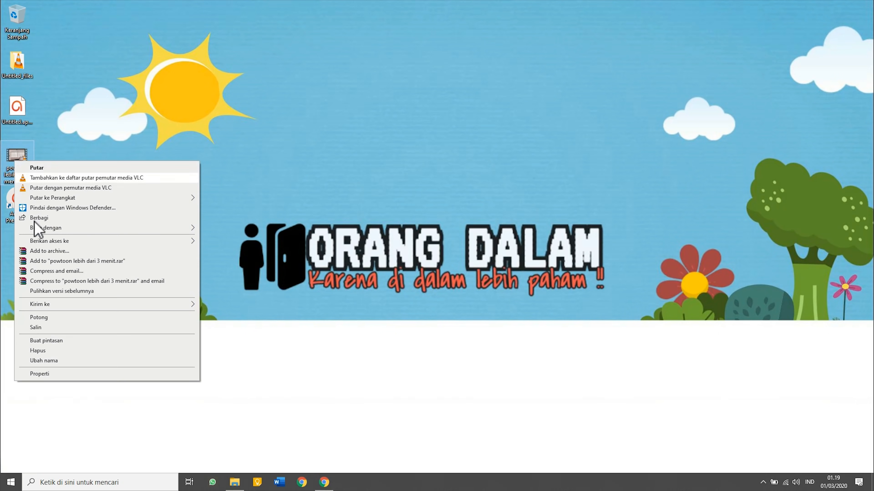
left_click(33, 375)
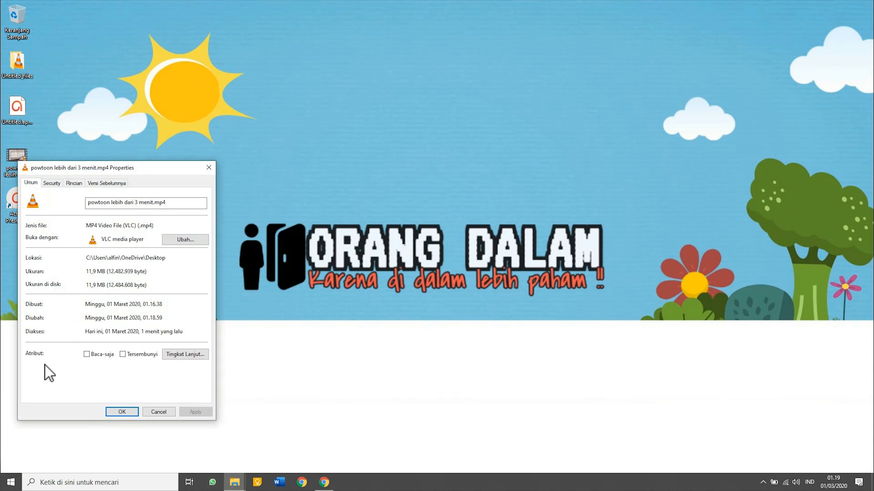
left_click(111, 410)
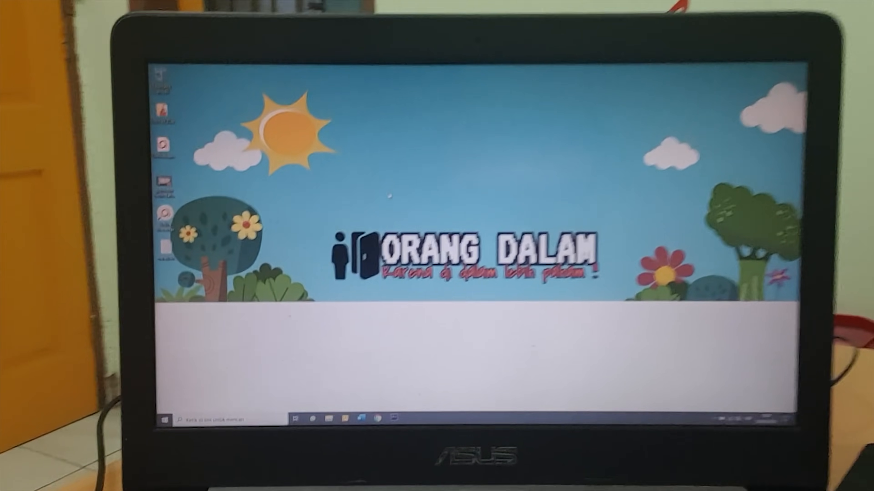